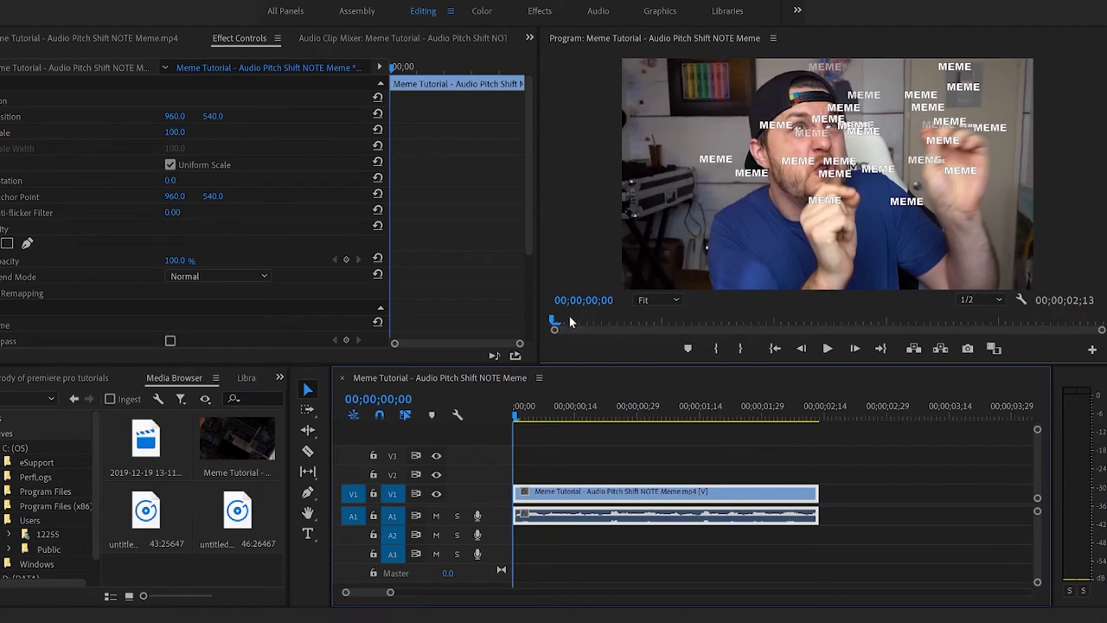
# Step: Deselect all clips on the 'Meme Tutorial - Audio Pitch Shift NOTE Meme' sequence timeline
pyautogui.click(642, 449)
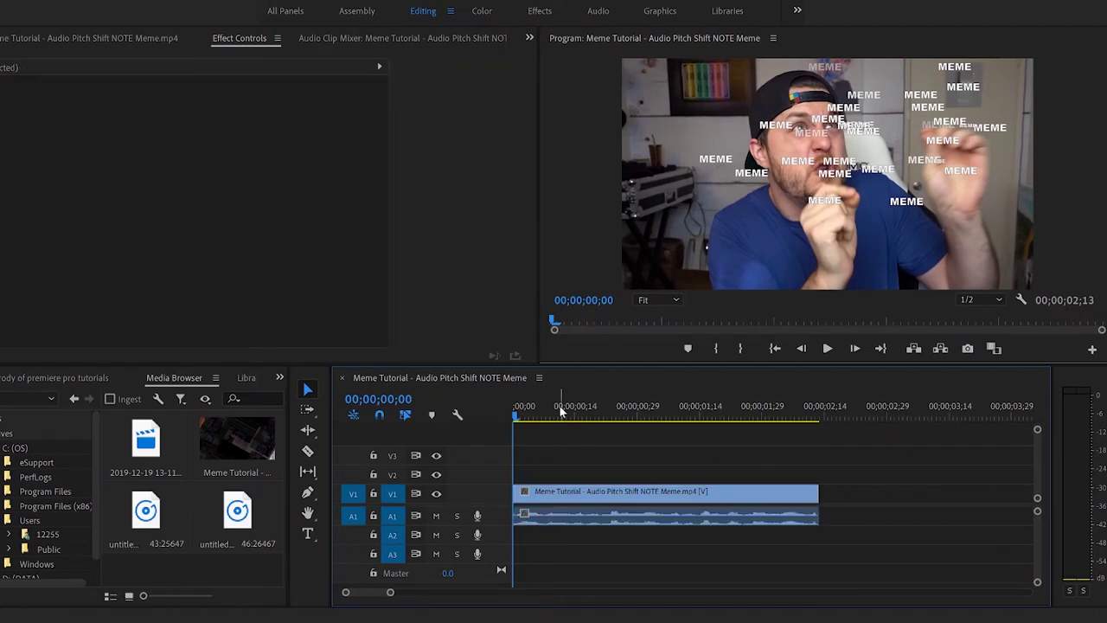
pyautogui.press('`')
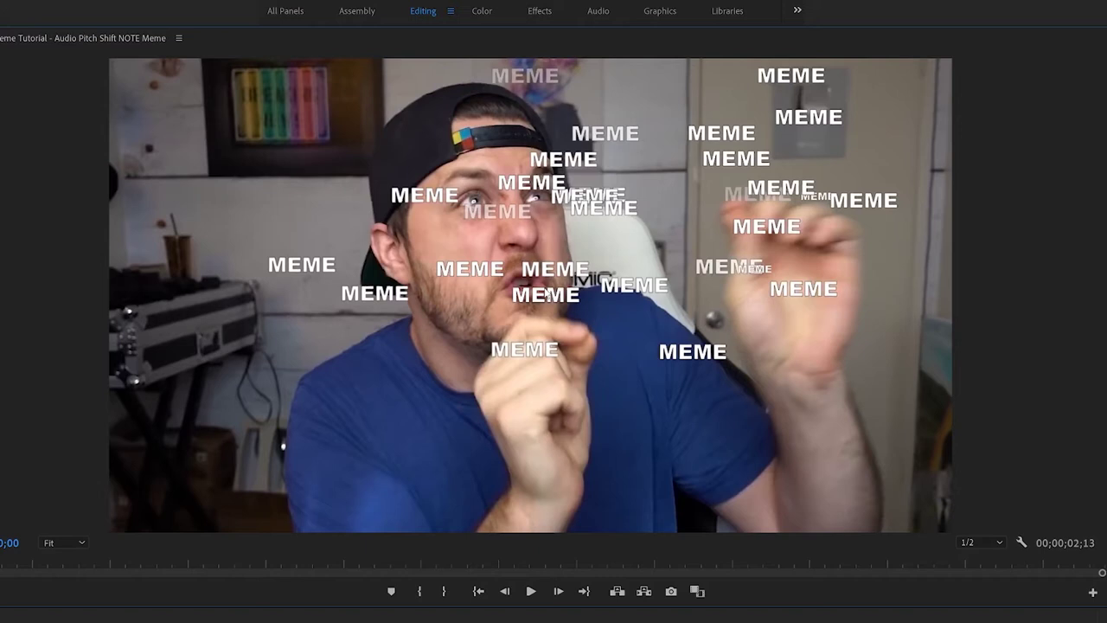
pyautogui.press('space')
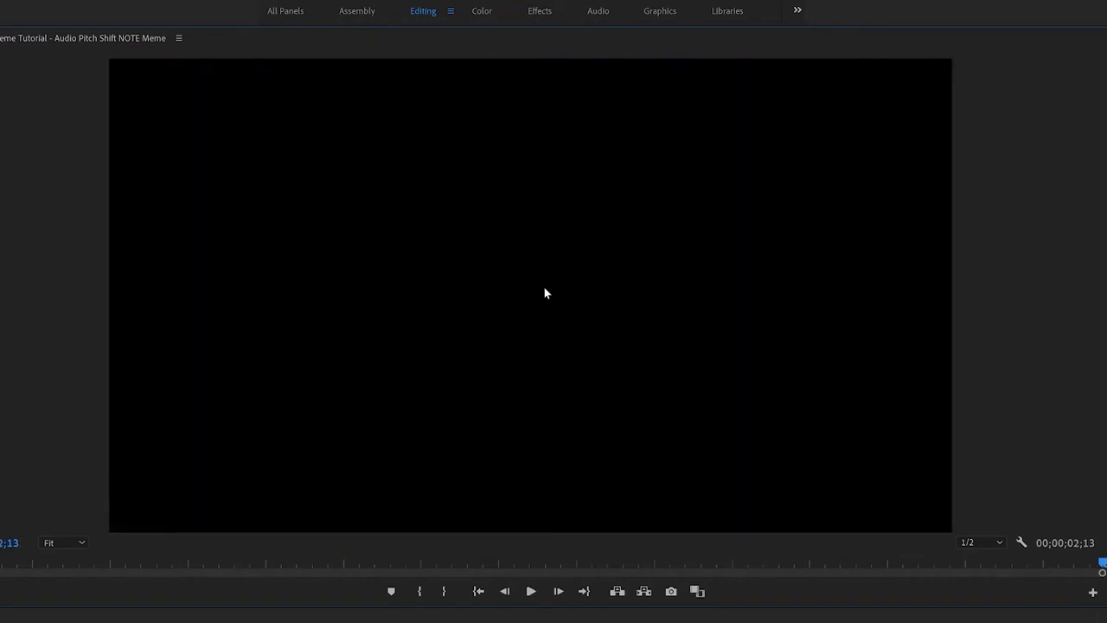
pyautogui.press('`')
pyautogui.click(619, 416)
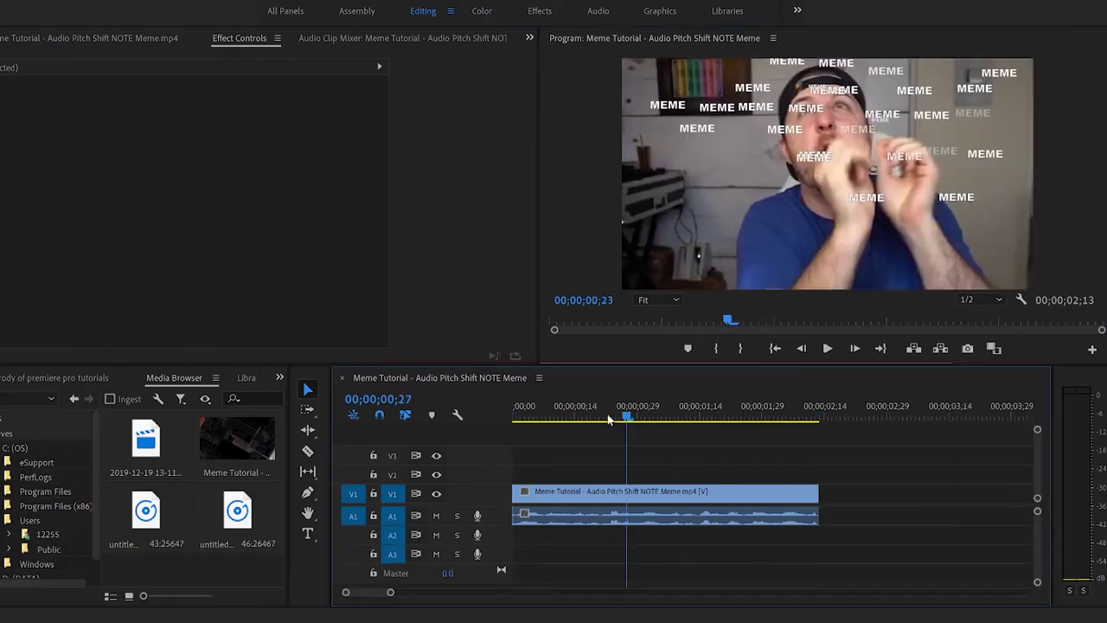
pyautogui.moveTo(709, 421); pyautogui.dragTo(651, 421)
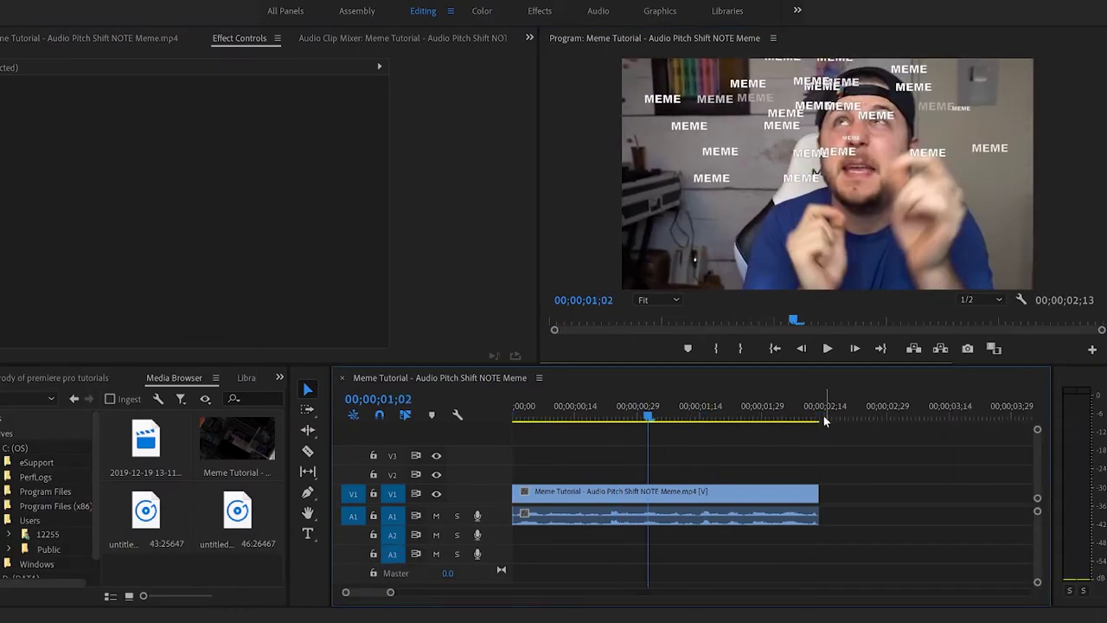
pyautogui.scroll(2, 844, 431)
pyautogui.scroll(-4, 830, 430)
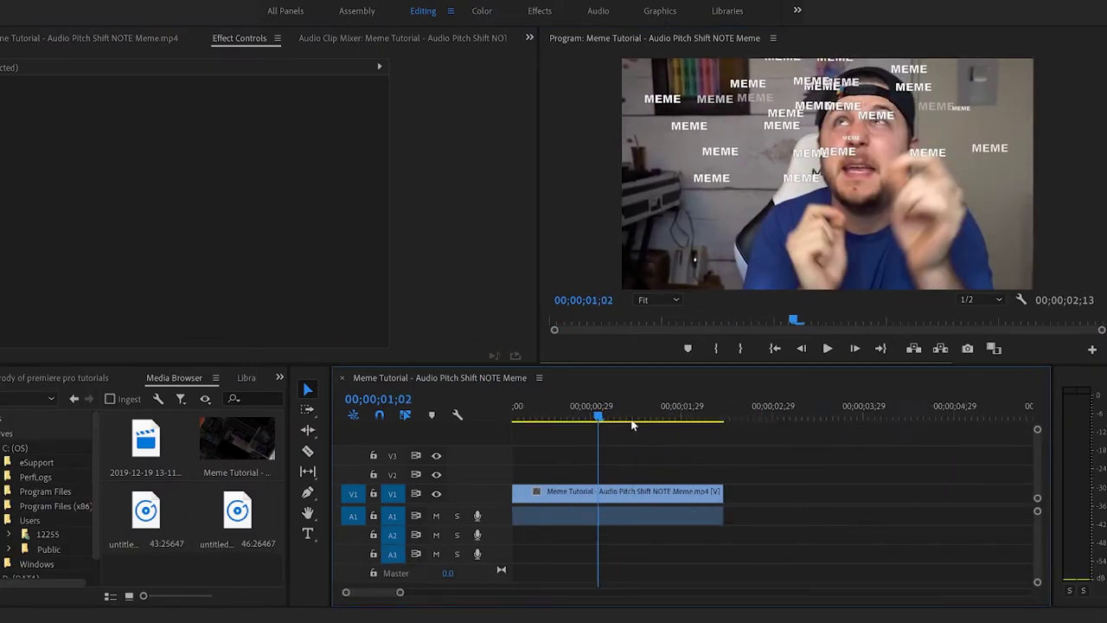
pyautogui.scroll(1, 671, 440)
pyautogui.press('Home')
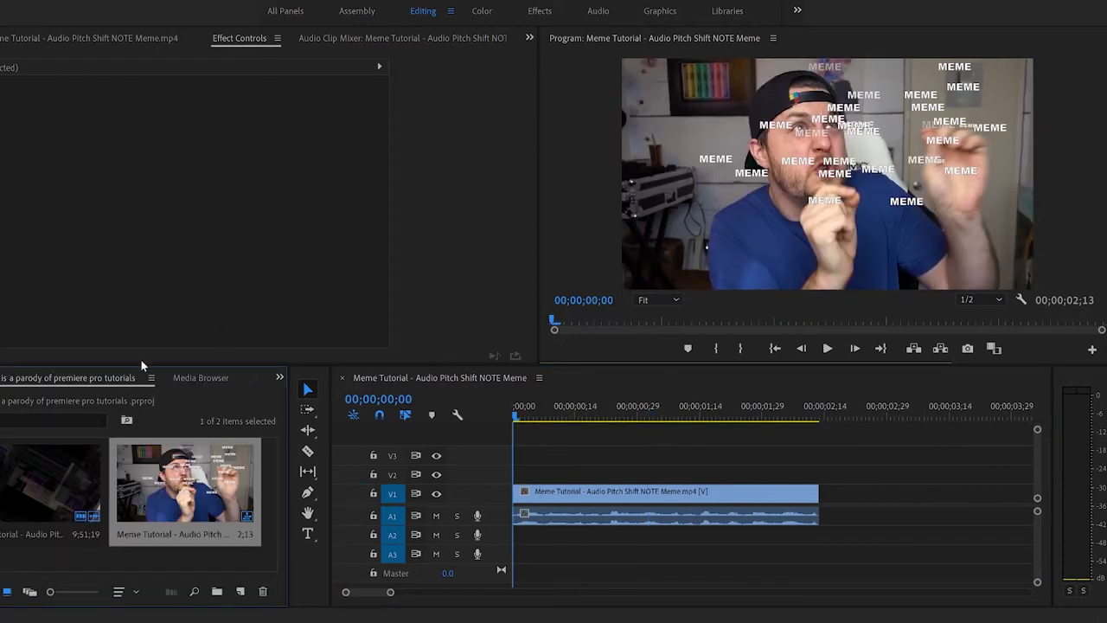
# Step: Search the Effects panel for 'distortion' and scroll to the audio results
pyautogui.click(165, 377)
pyautogui.scroll(-3, 166, 377)
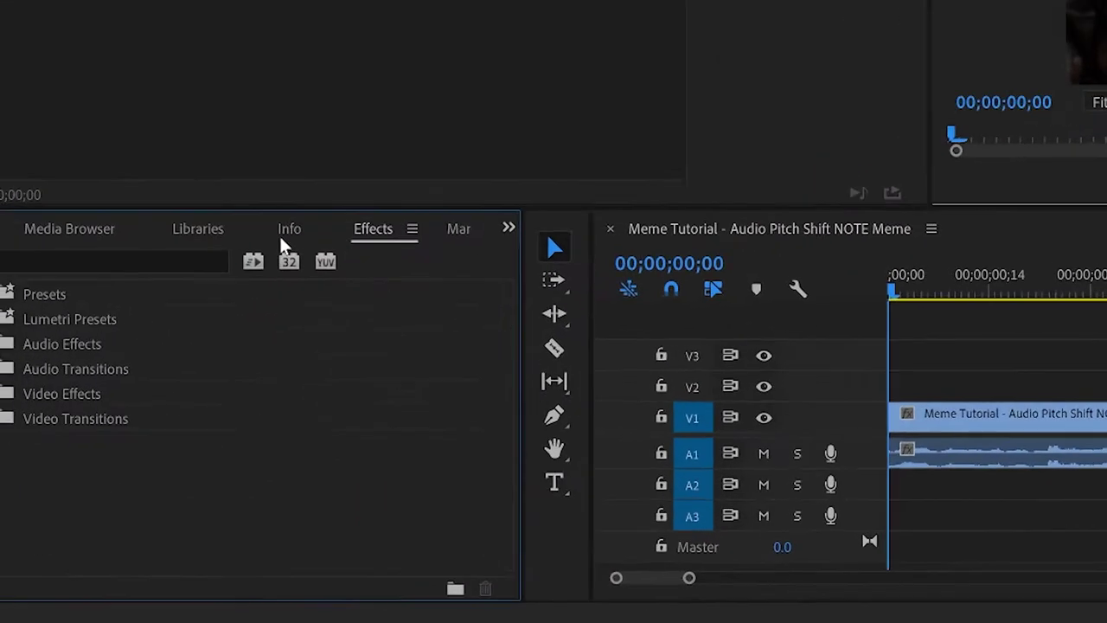
pyautogui.click(199, 83)
pyautogui.write('distortion')
pyautogui.scroll(-3, 585, 251)
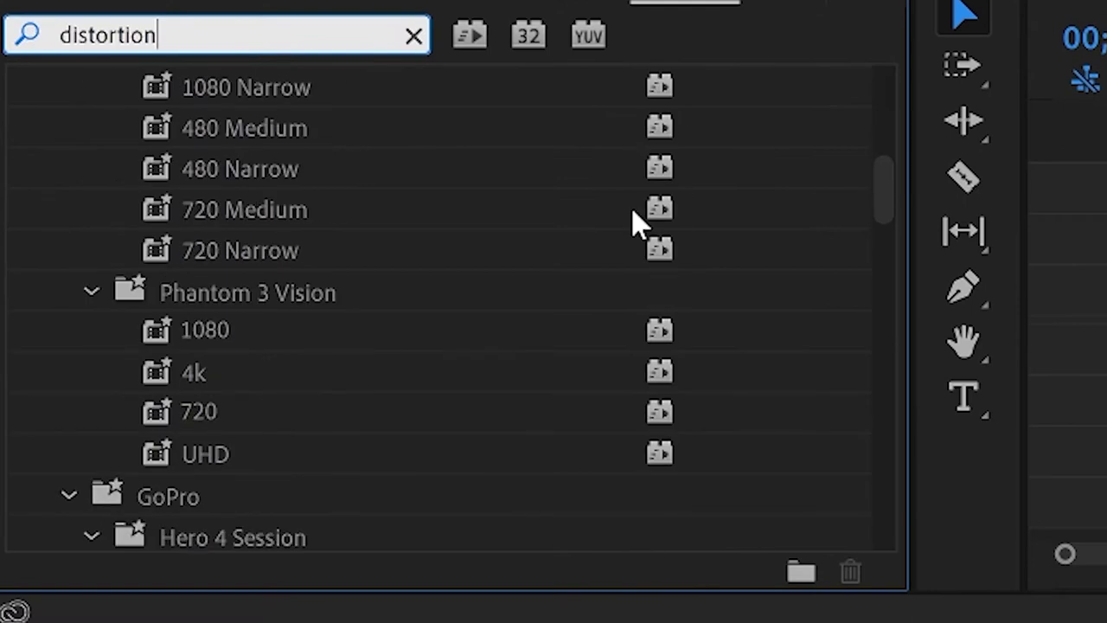
pyautogui.scroll(-12, 719, 396)
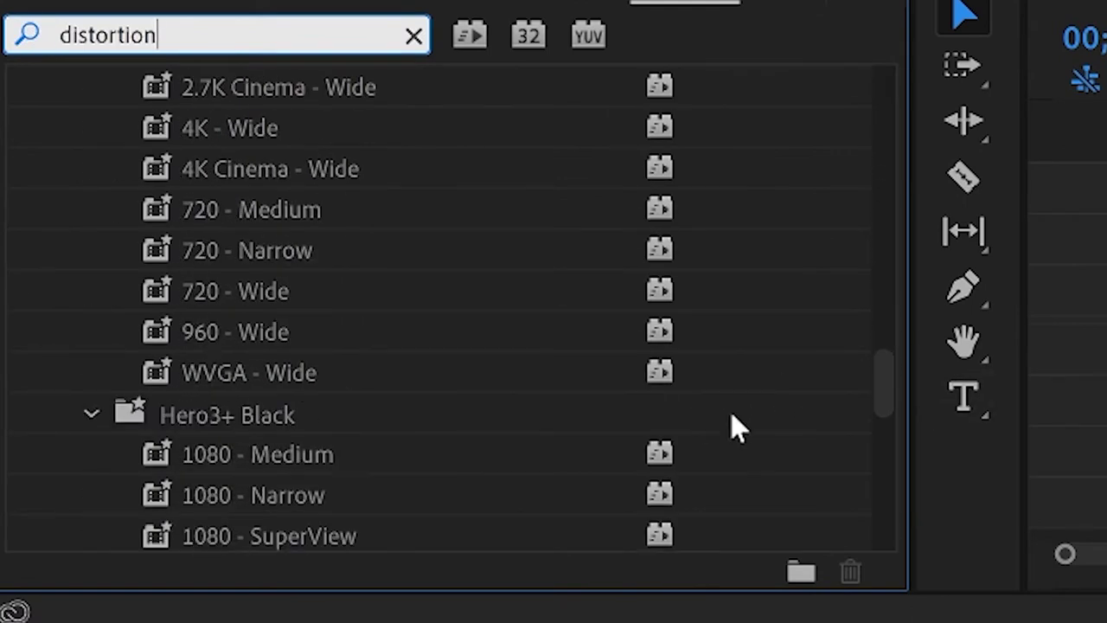
pyautogui.scroll(-6, 553, 415)
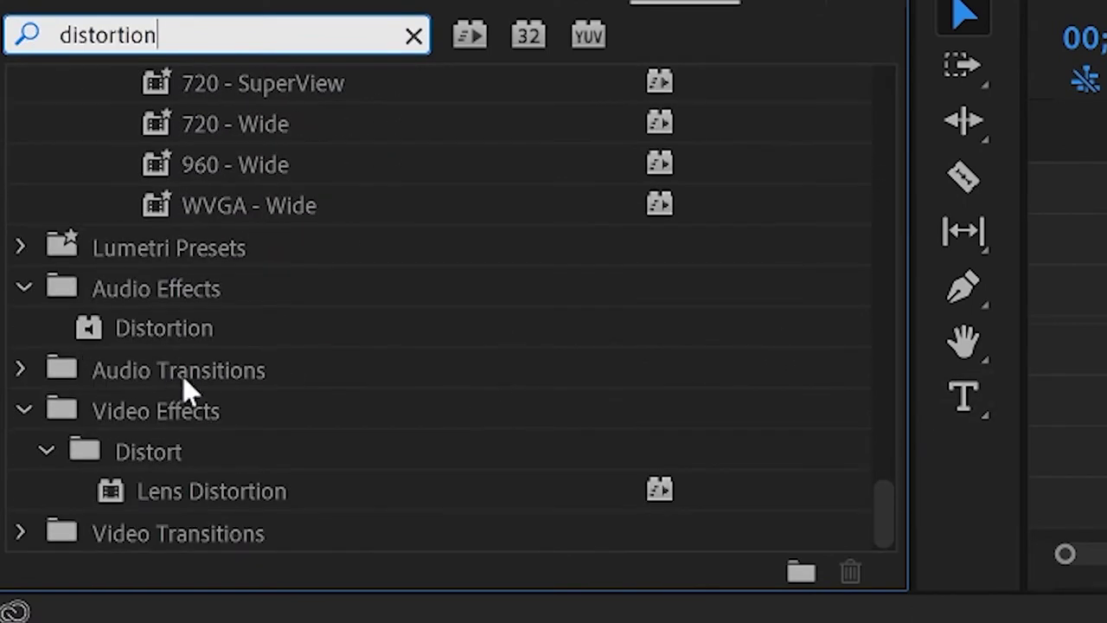
# Step: Drop the Distortion audio effect onto the A1 audio clip, then reselect the webcam clip
pyautogui.click(207, 333)
pyautogui.moveTo(207, 350); pyautogui.dragTo(1015, 337)
pyautogui.moveTo(29, 337); pyautogui.dragTo(809, 329)
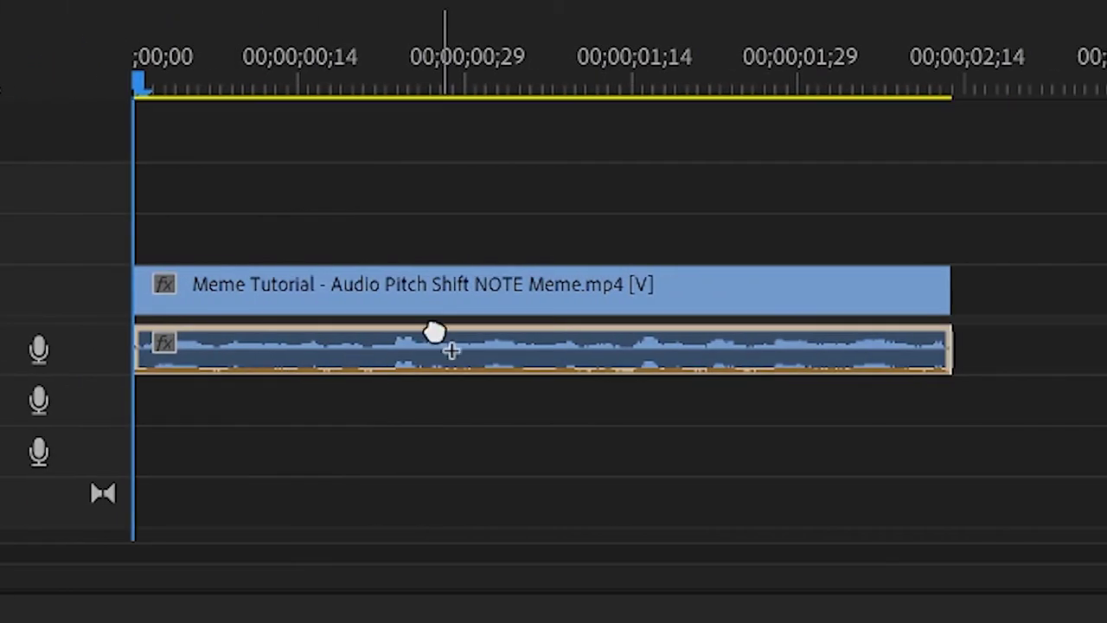
pyautogui.moveTo(419, 330); pyautogui.dragTo(420, 332)
pyautogui.click(453, 149)
pyautogui.click(549, 285)
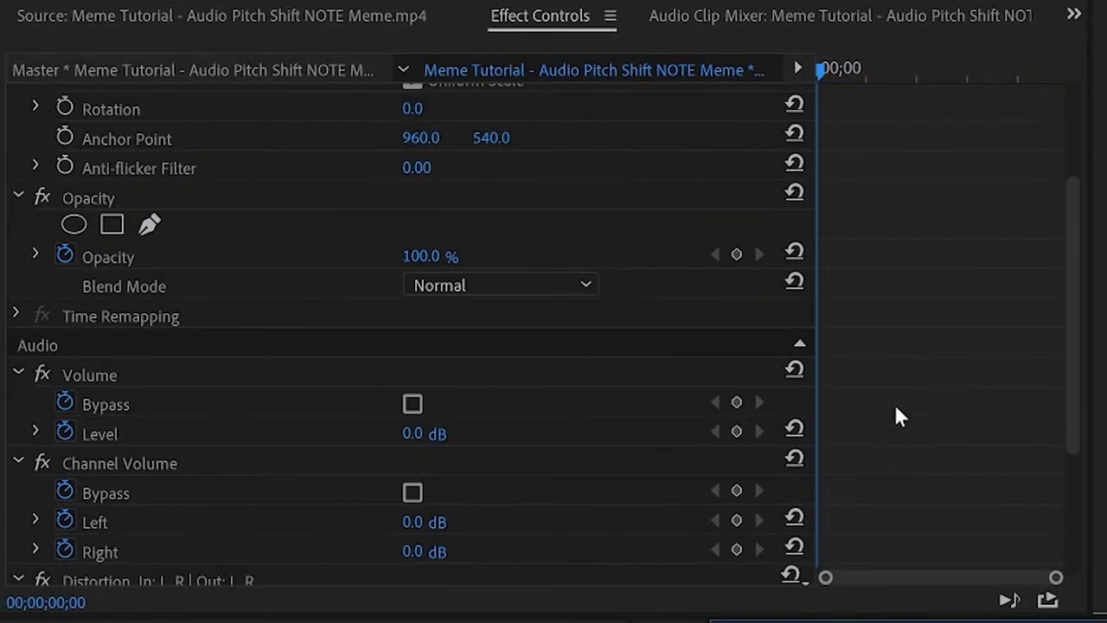
# Step: Open the Distortion Custom Setup curve editor for Audio 1 and move it aside
pyautogui.scroll(-5, 895, 408)
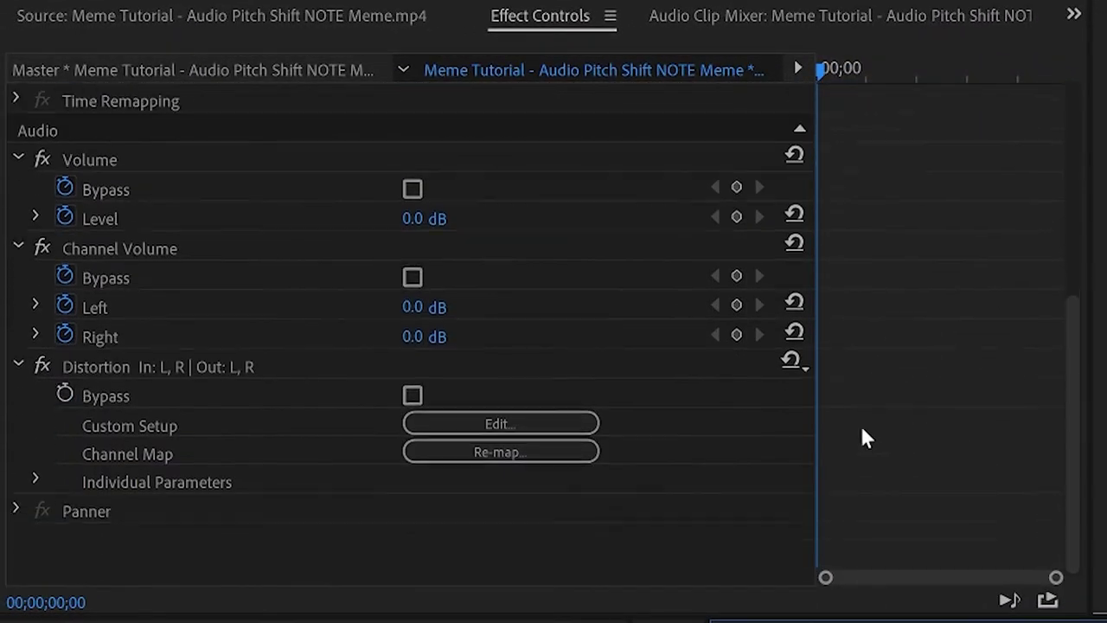
pyautogui.click(467, 419)
pyautogui.moveTo(764, 253); pyautogui.dragTo(364, 42)
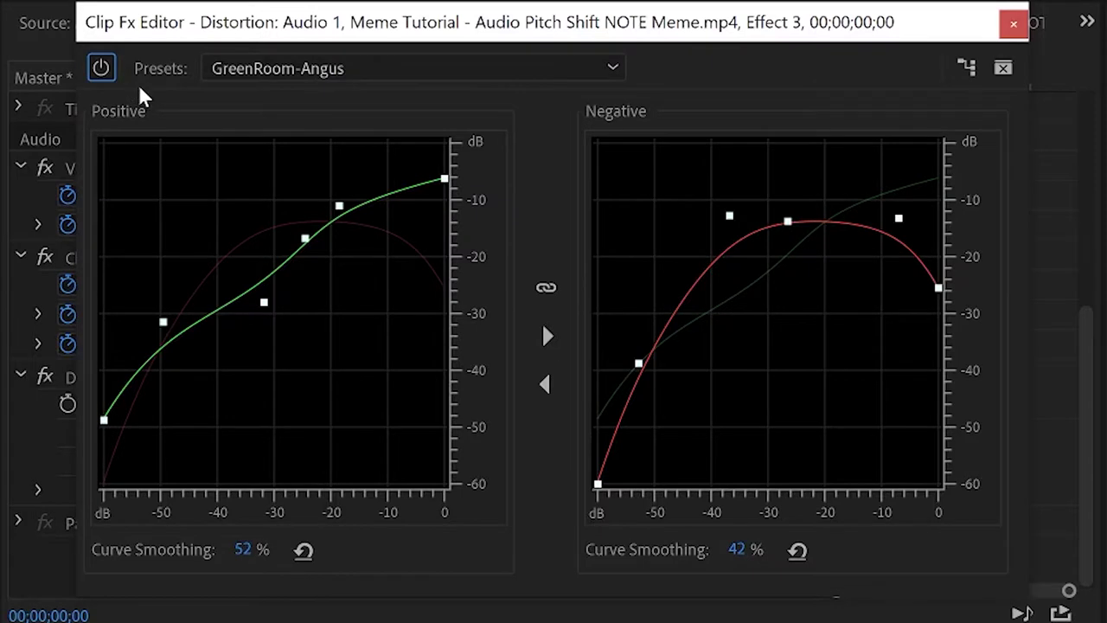
# Step: Reshape the GreenRoom-Angus Positive and Negative distortion curves, lowering the Positive top to about -28 dB
pyautogui.click(118, 65)
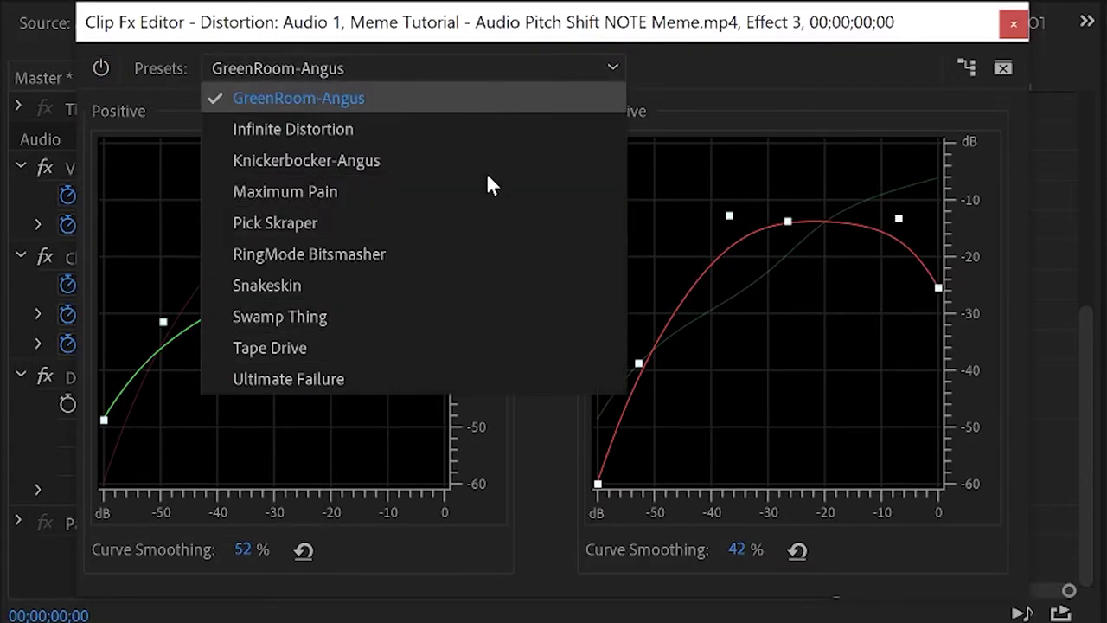
pyautogui.click(734, 71)
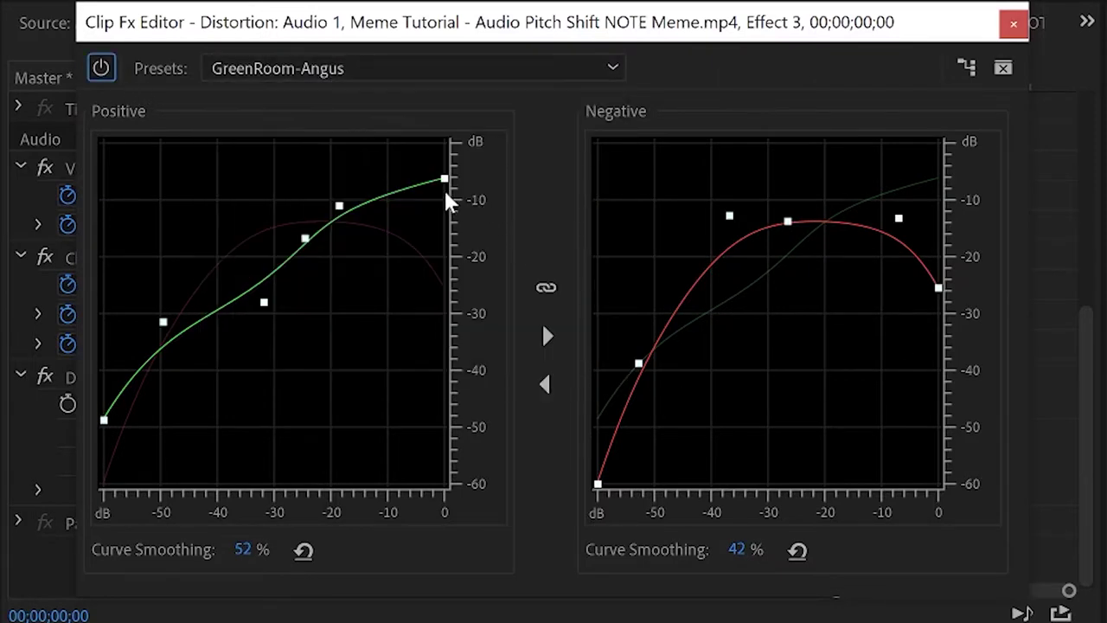
pyautogui.click(423, 226)
pyautogui.moveTo(419, 234); pyautogui.dragTo(404, 268)
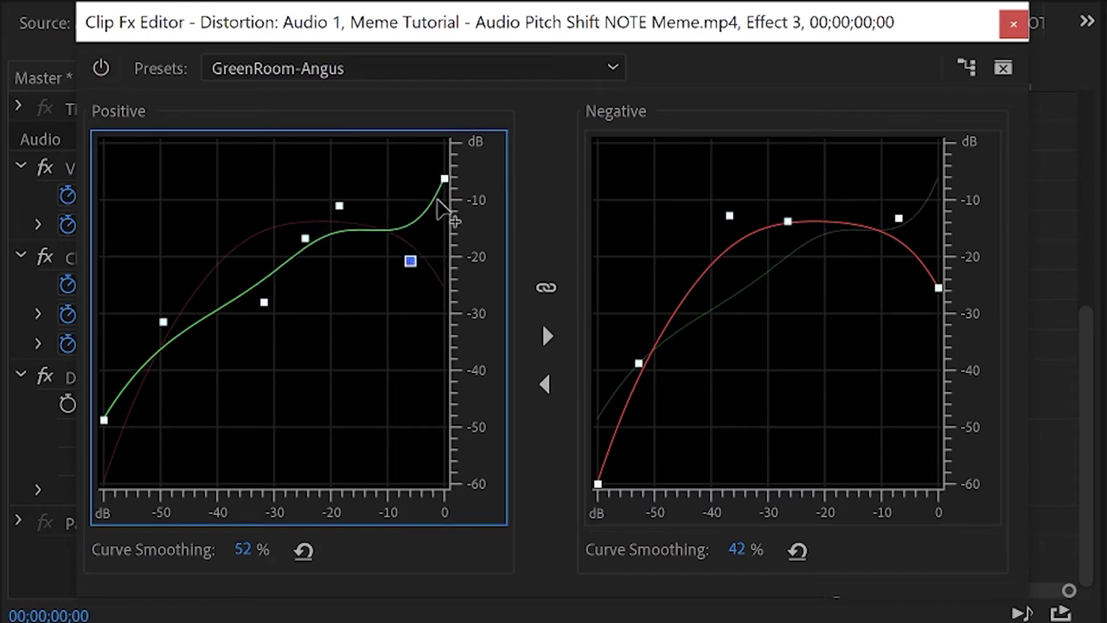
pyautogui.click(450, 200)
pyautogui.moveTo(449, 188); pyautogui.dragTo(437, 309)
pyautogui.moveTo(346, 256); pyautogui.dragTo(302, 427)
pyautogui.click(189, 317)
pyautogui.moveTo(184, 265); pyautogui.dragTo(181, 233)
pyautogui.moveTo(692, 236); pyautogui.dragTo(755, 362)
pyautogui.click(866, 337)
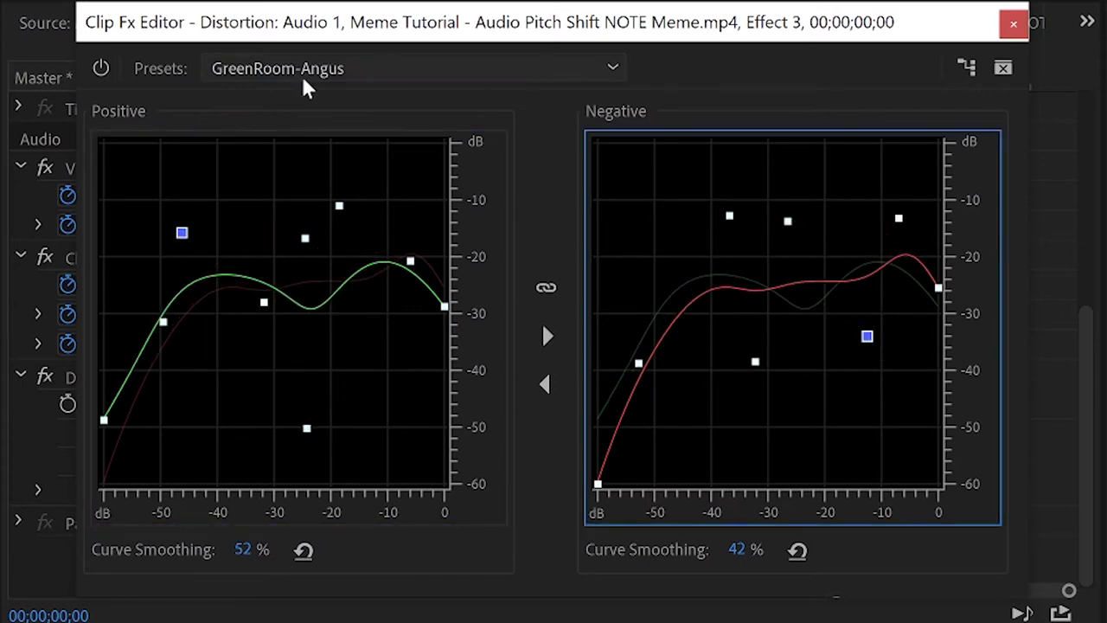
# Step: Apply the Maximum Pain distortion preset and close the Clip Fx Editor
pyautogui.click(303, 84)
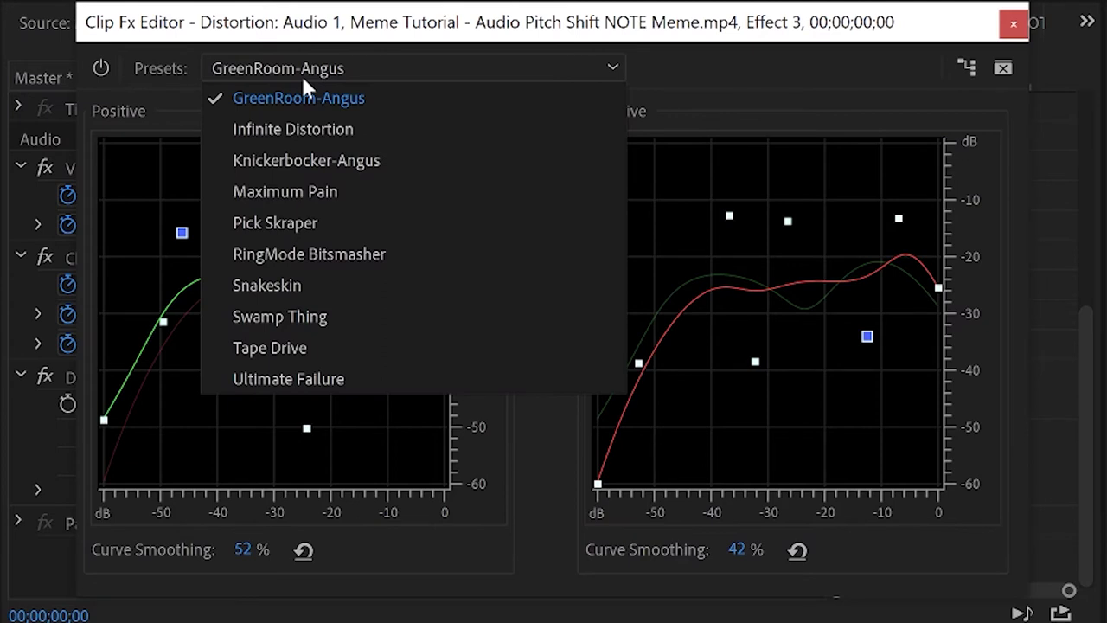
pyautogui.click(301, 73)
pyautogui.click(301, 74)
pyautogui.click(301, 73)
pyautogui.click(433, 73)
pyautogui.click(324, 191)
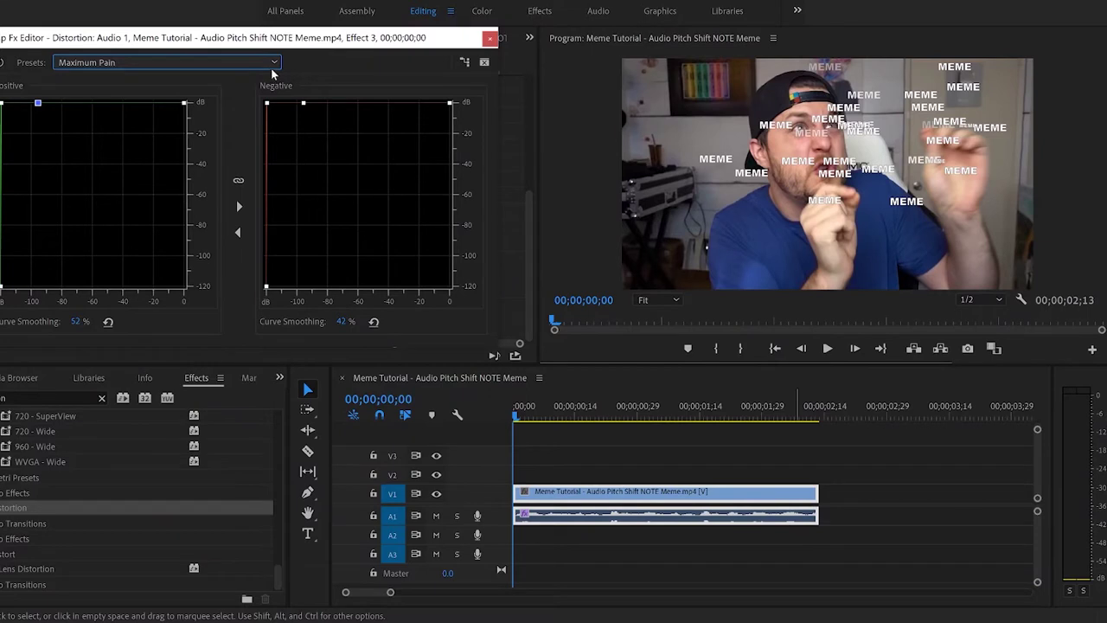
pyautogui.click(489, 40)
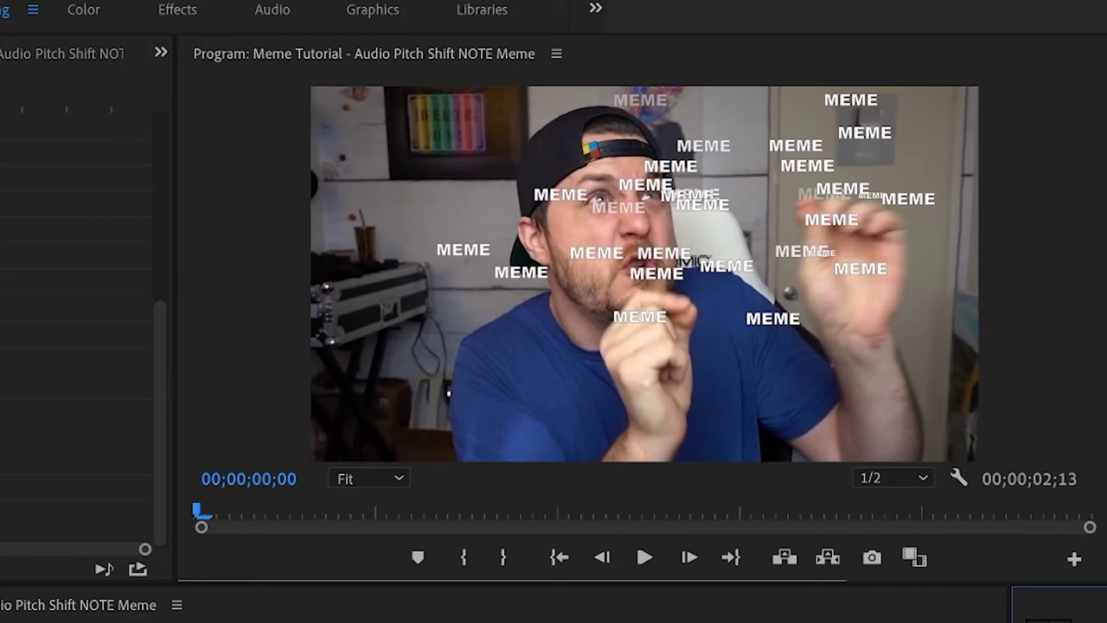
# Step: Play the distorted clip several times, clearing meter peaks, then switch to the Color workspace
pyautogui.press('space')
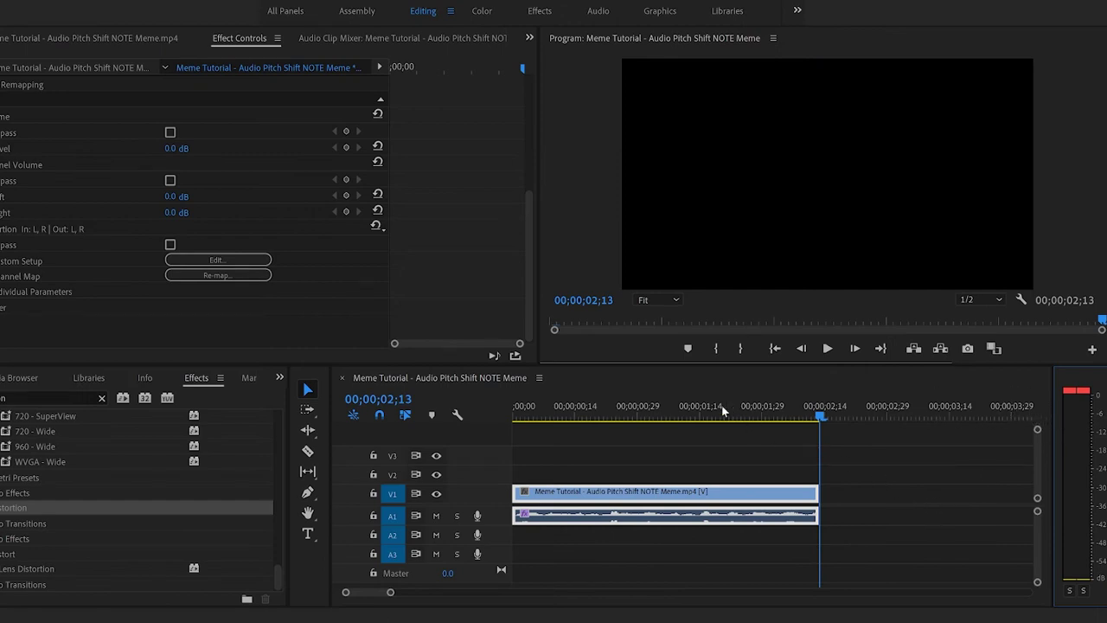
pyautogui.click(659, 406)
pyautogui.press('space')
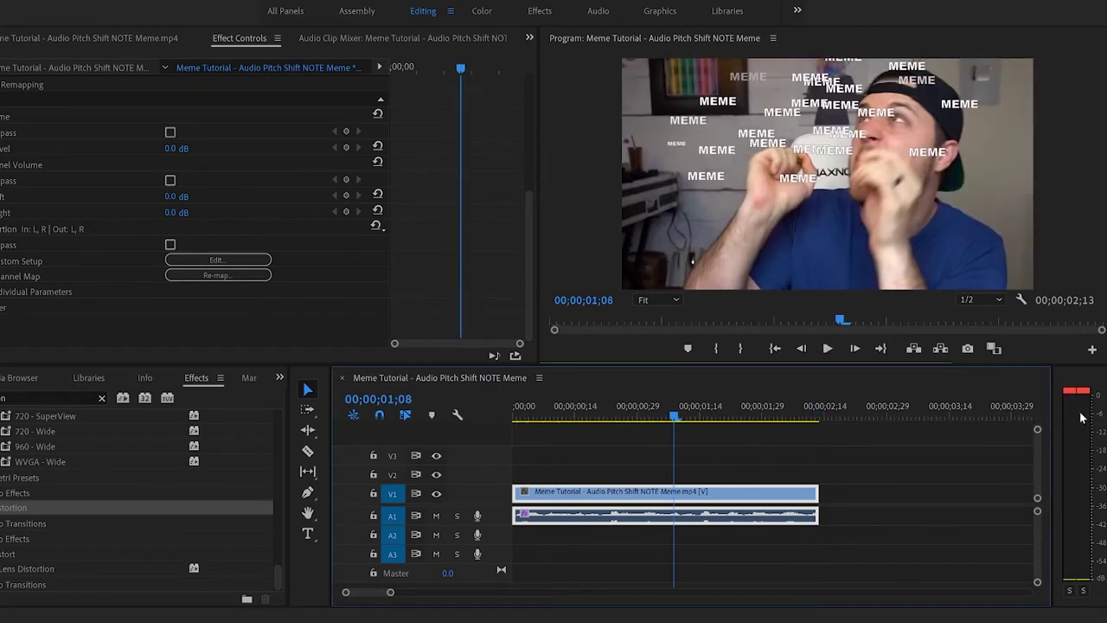
pyautogui.click(1082, 440)
pyautogui.click(753, 443)
pyautogui.press('space')
pyautogui.press('space')
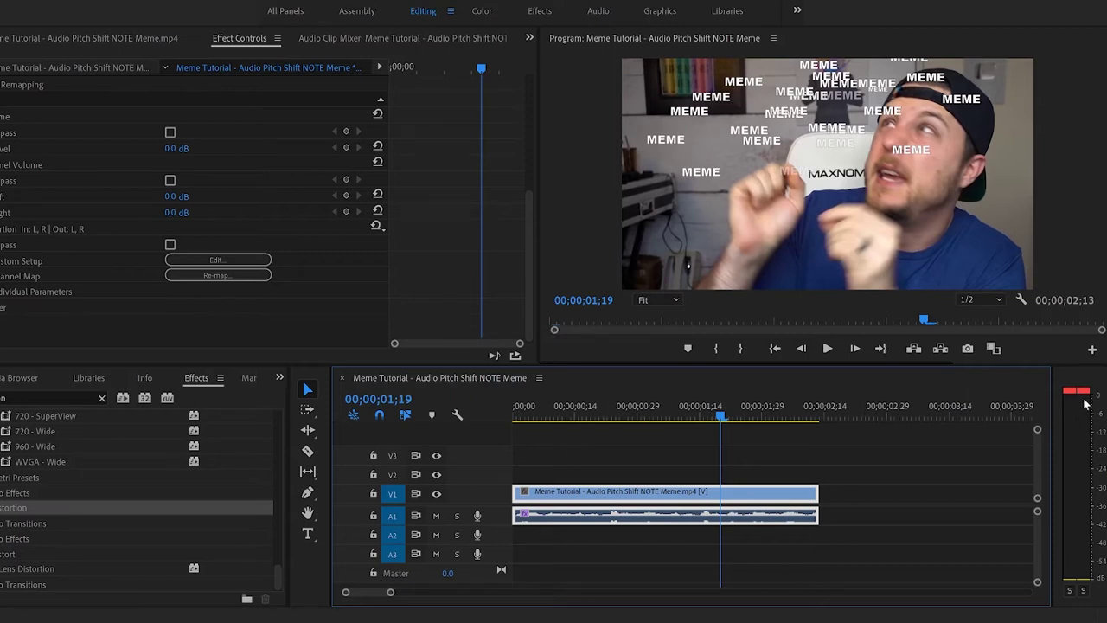
pyautogui.click(580, 406)
pyautogui.click(538, 406)
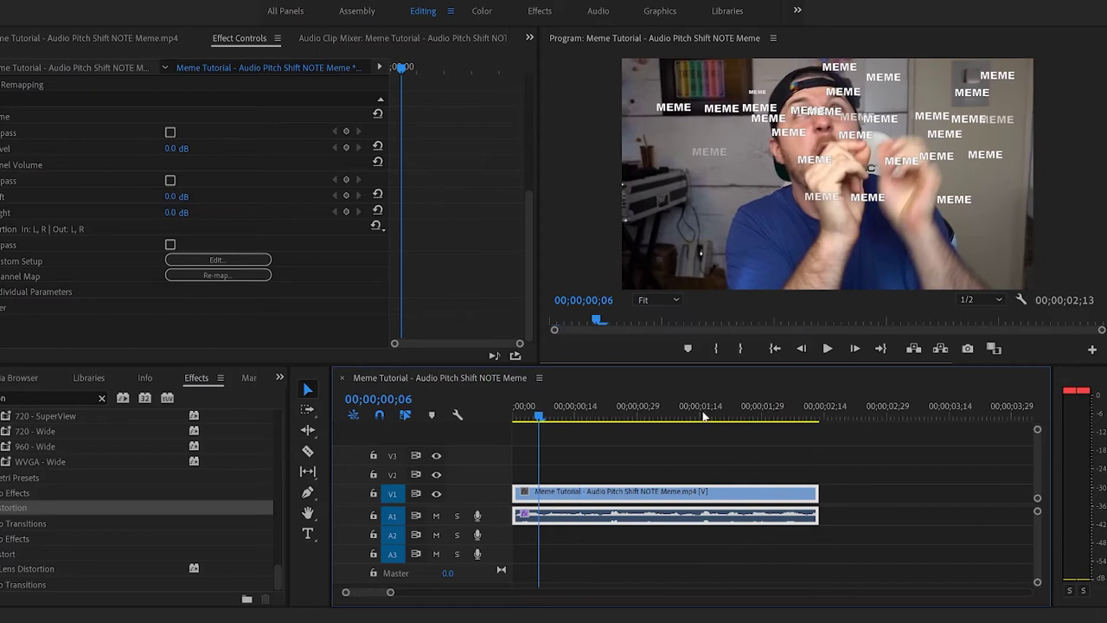
pyautogui.click(481, 12)
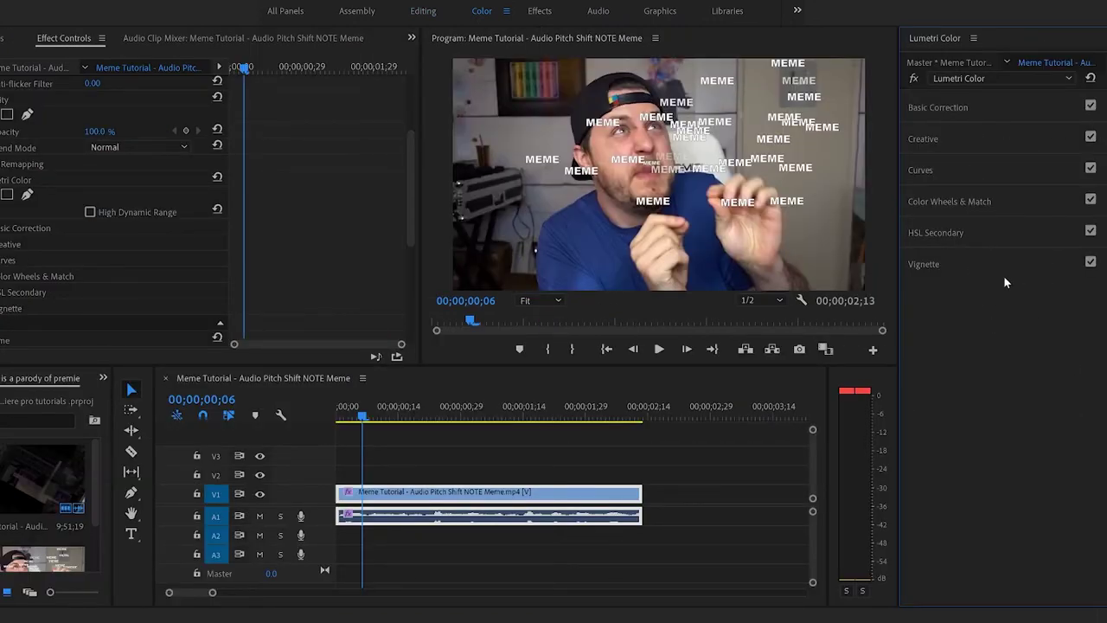
pyautogui.click(963, 139)
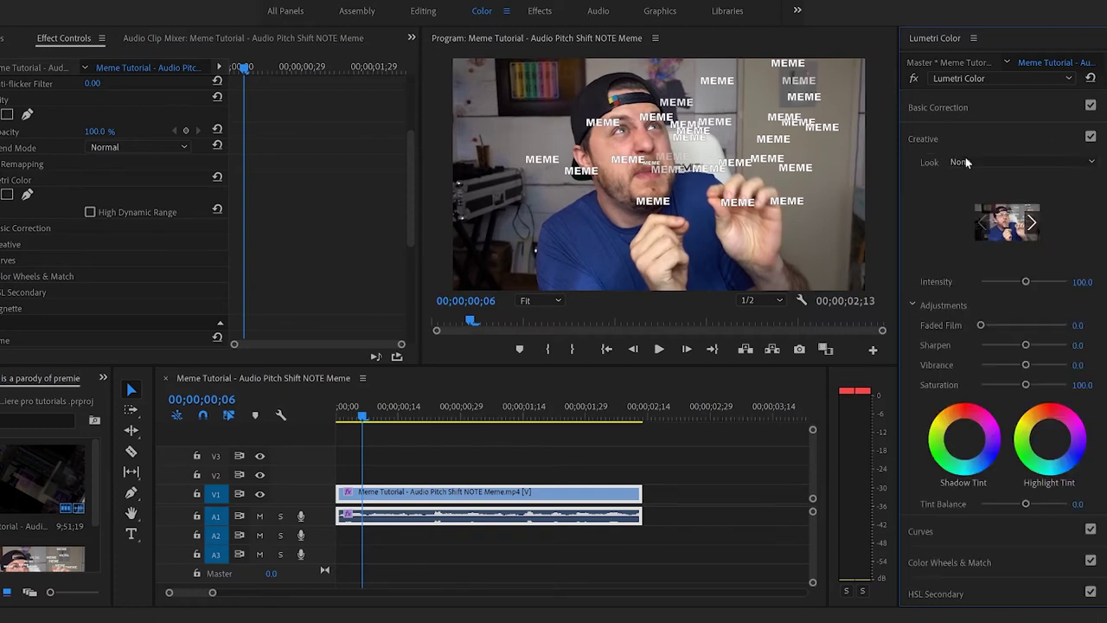
pyautogui.click(988, 162)
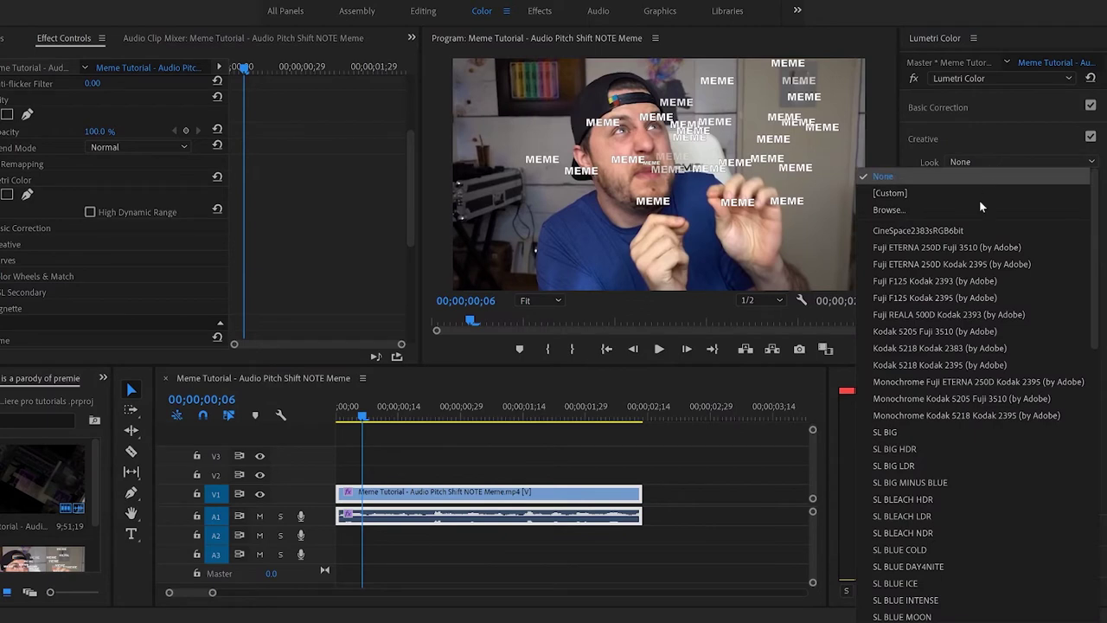
pyautogui.click(980, 381)
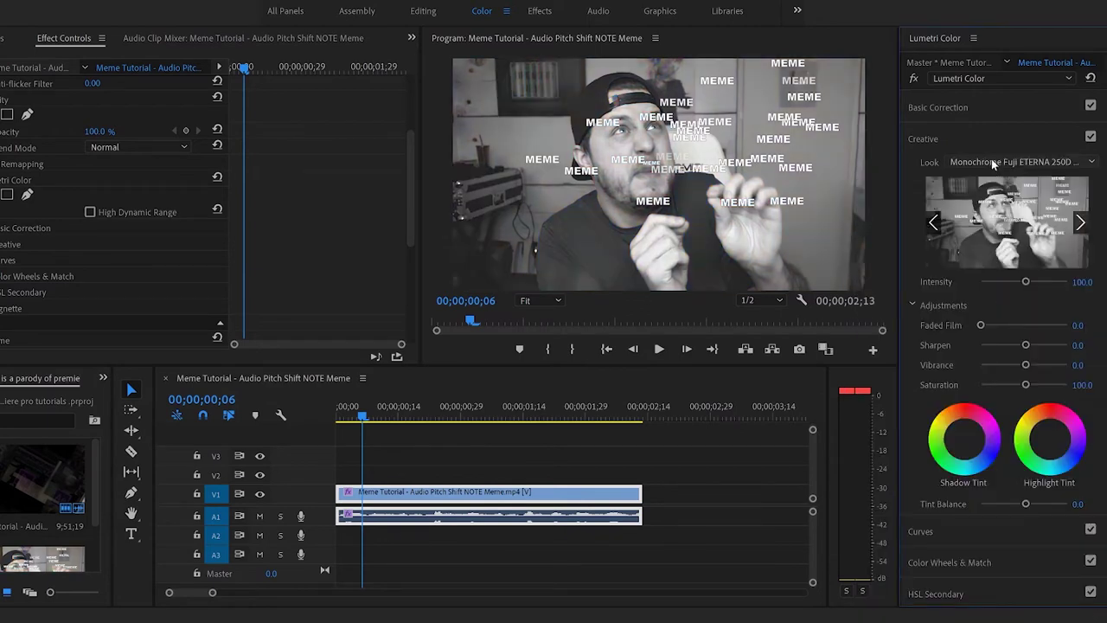
pyautogui.click(991, 160)
pyautogui.click(927, 339)
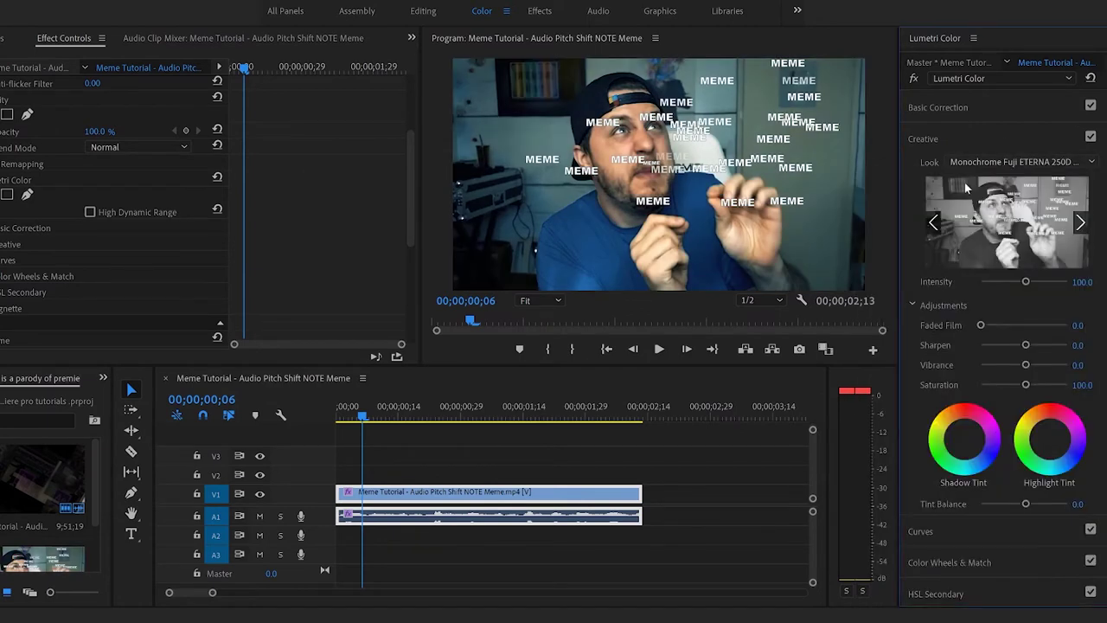
pyautogui.click(975, 163)
pyautogui.scroll(10, 956, 204)
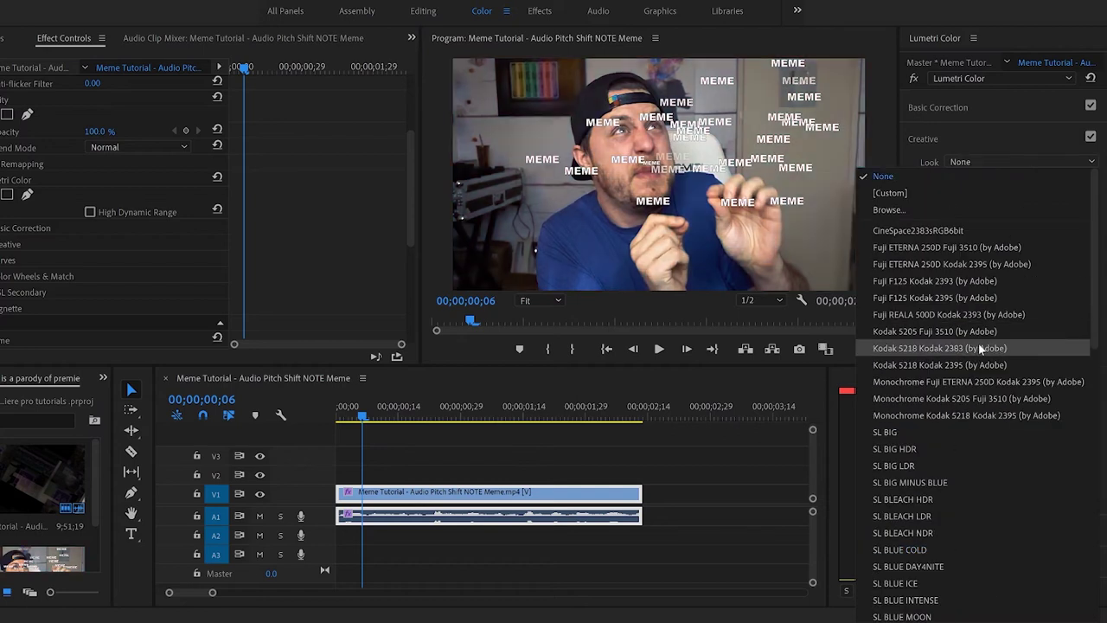
pyautogui.click(979, 342)
pyautogui.click(985, 162)
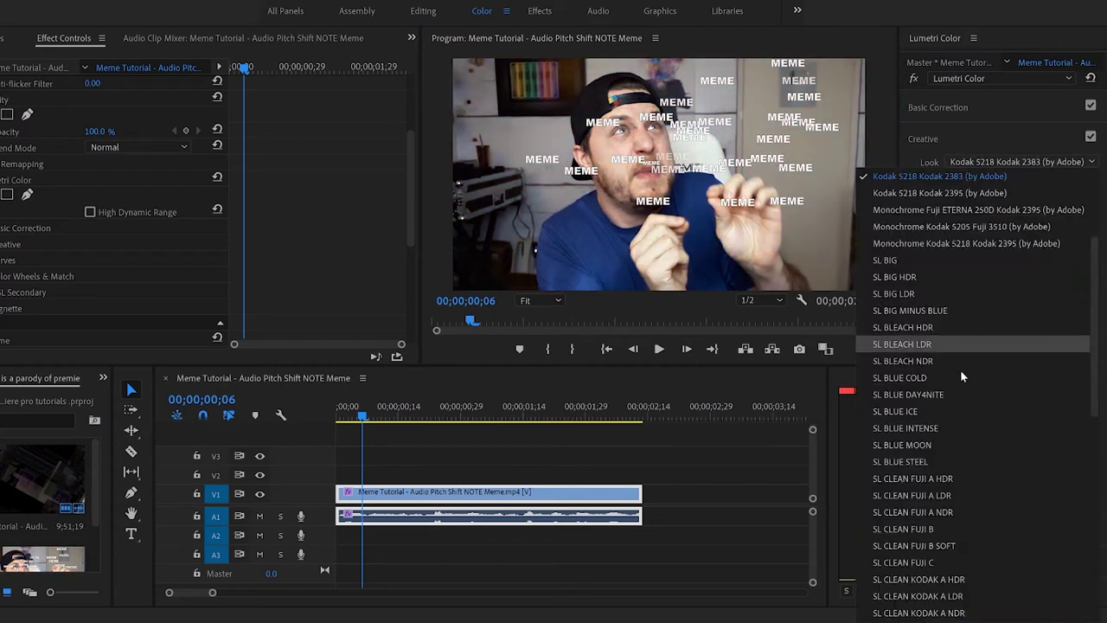
pyautogui.click(955, 395)
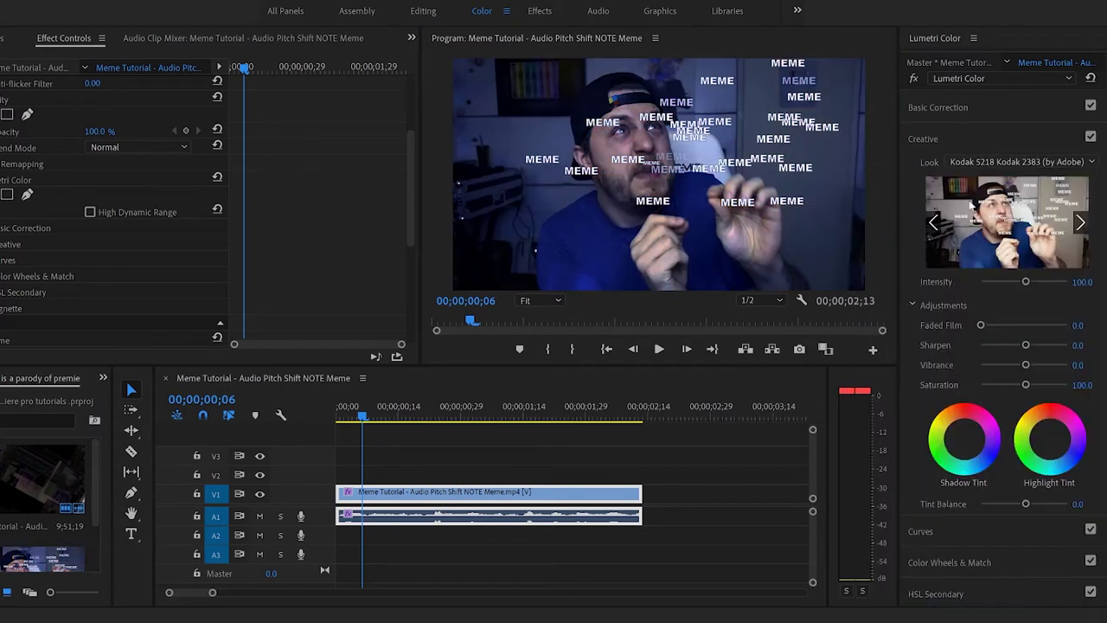
pyautogui.click(974, 161)
pyautogui.click(898, 174)
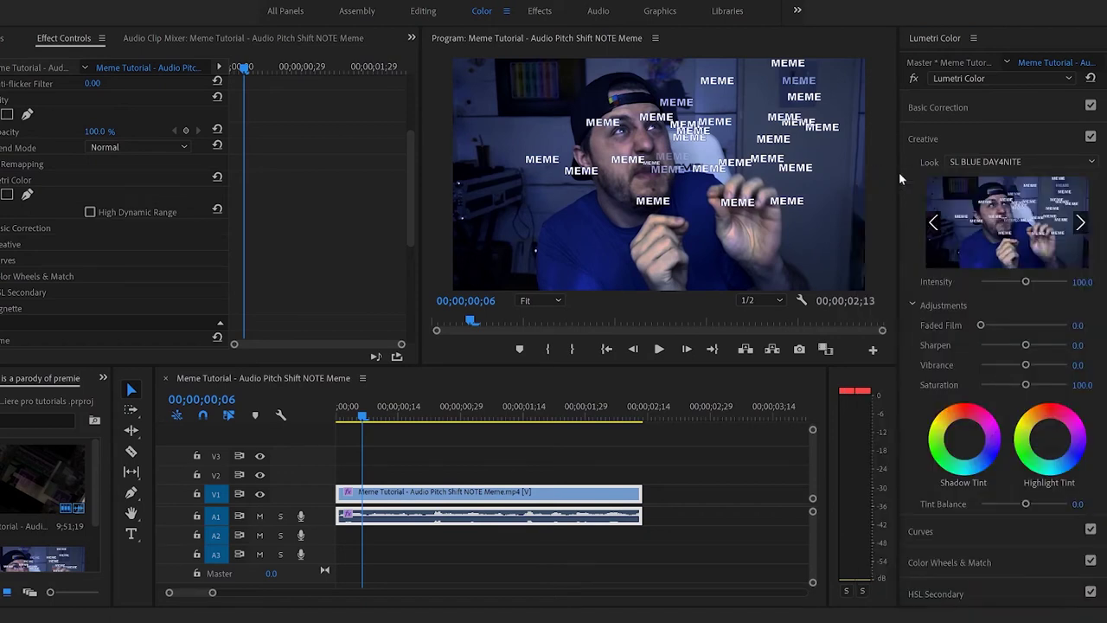
pyautogui.scroll(-2, 977, 311)
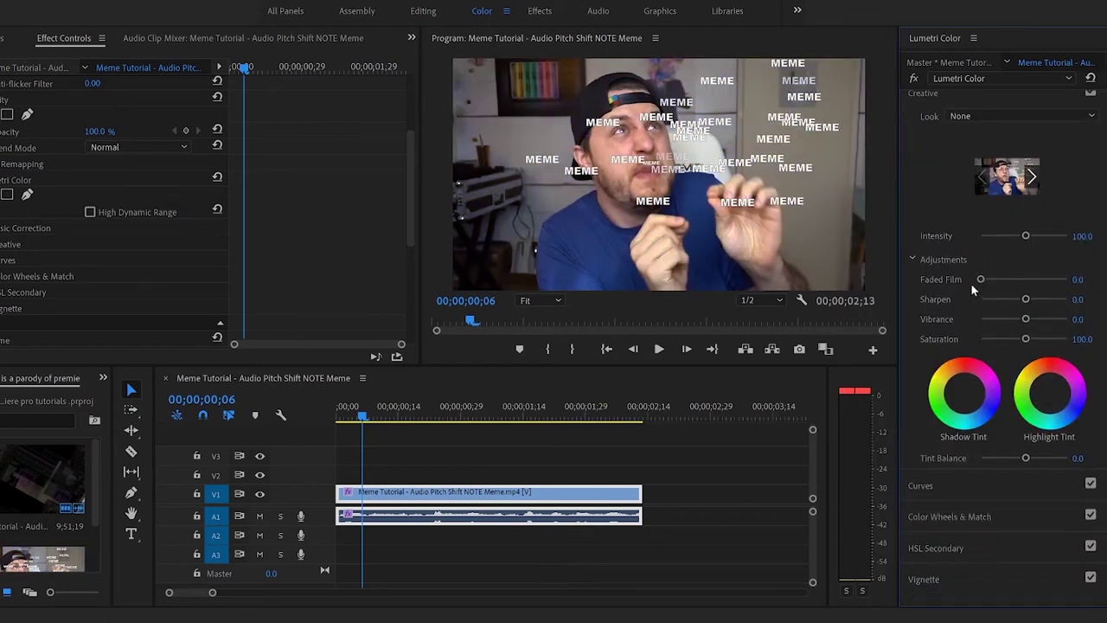
# Step: Raise Lumetri Sharpen and Vibrance to 100 and review in the maximized preview
pyautogui.scroll(-1, 994, 247)
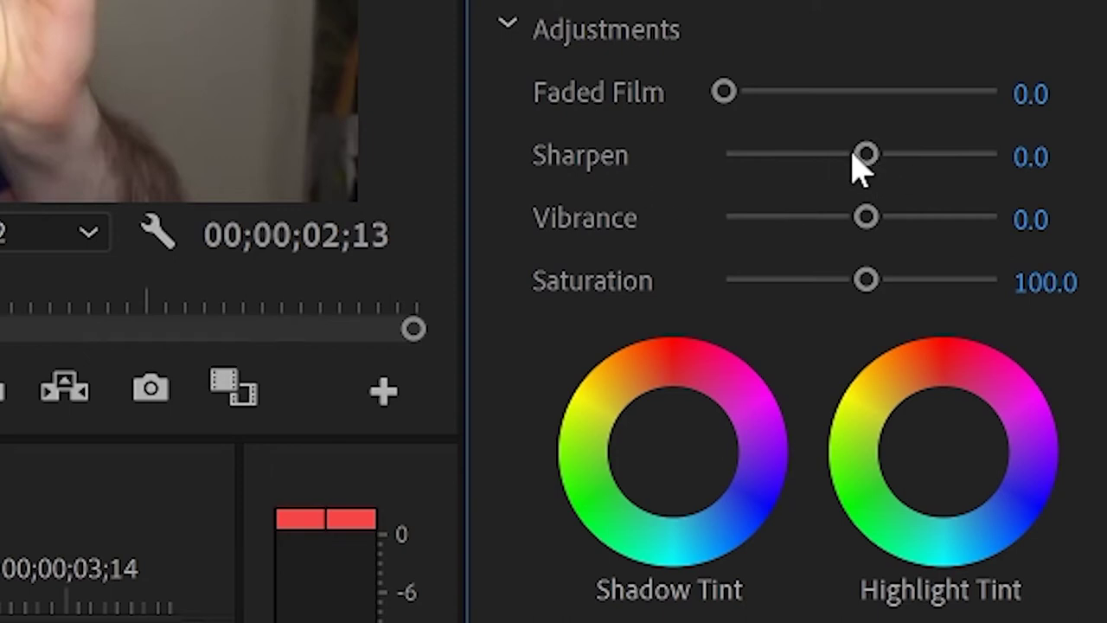
pyautogui.moveTo(853, 169); pyautogui.dragTo(1047, 198)
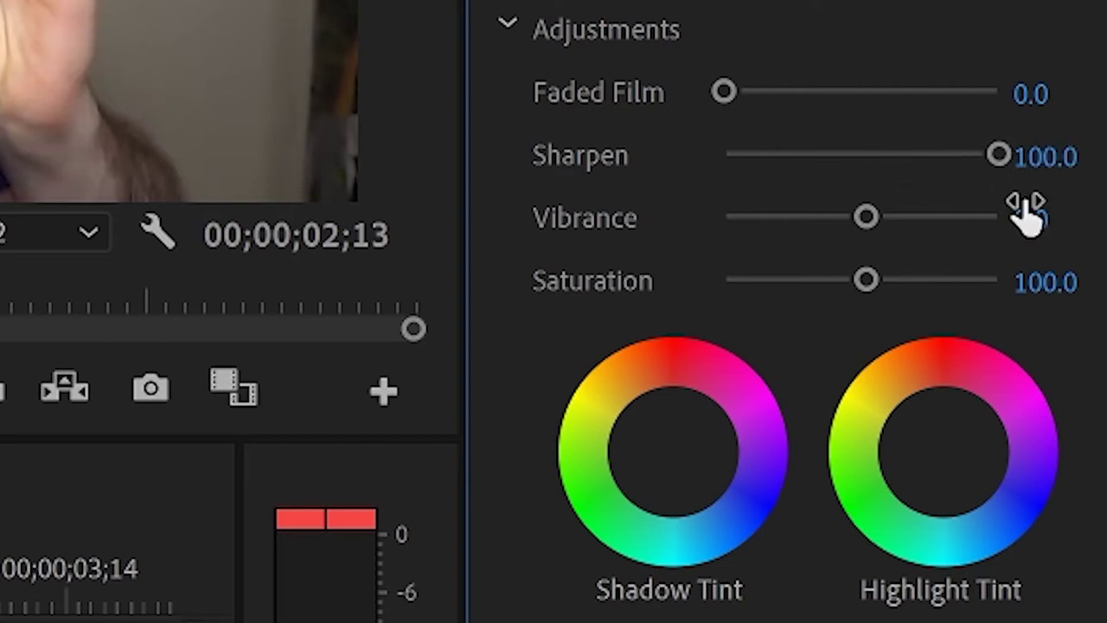
pyautogui.click(867, 218)
pyautogui.moveTo(867, 285); pyautogui.dragTo(1020, 321)
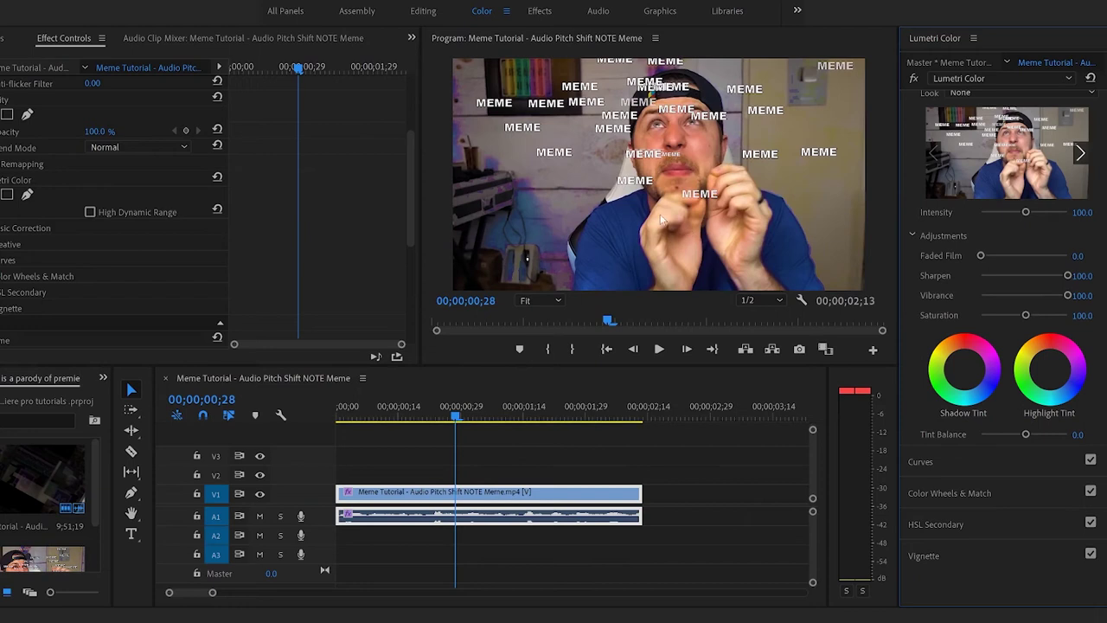
pyautogui.press('`')
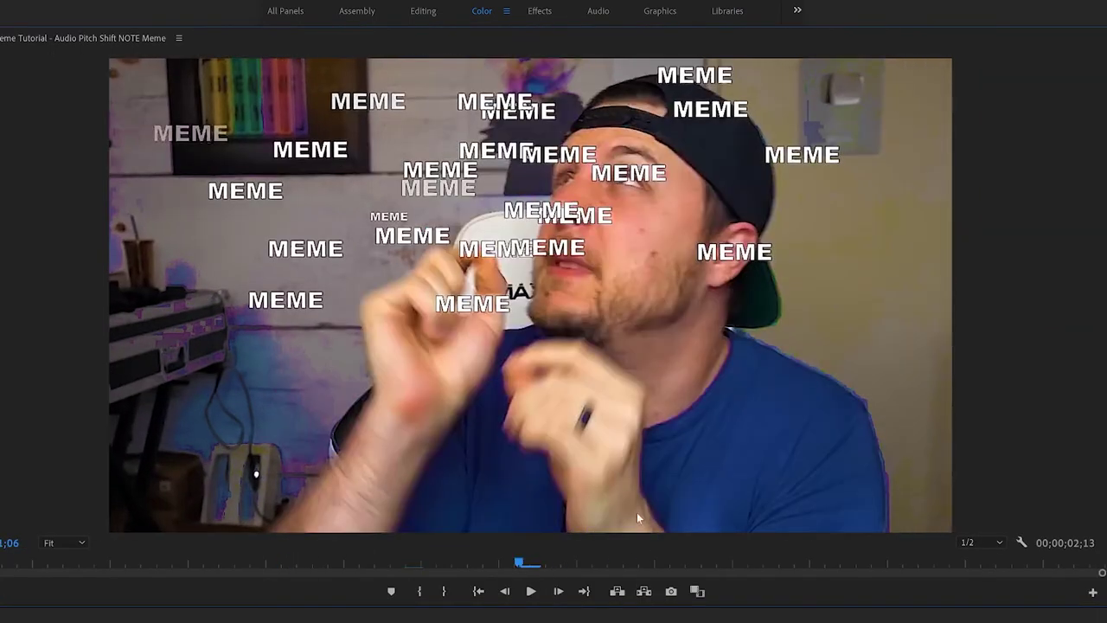
pyautogui.moveTo(460, 562)
pyautogui.mouseDown()
pyautogui.moveTo(433, 568)
pyautogui.moveTo(463, 568)
pyautogui.mouseUp()
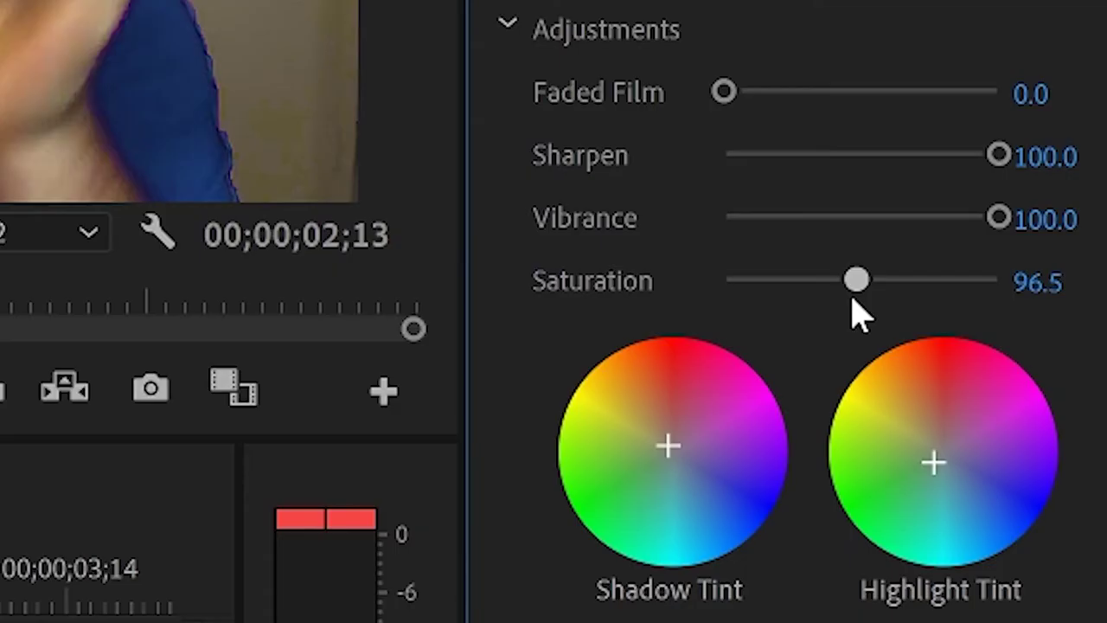
# Step: Push Saturation and look Intensity to 200, then review the grade full screen
pyautogui.moveTo(986, 339); pyautogui.dragTo(989, 339)
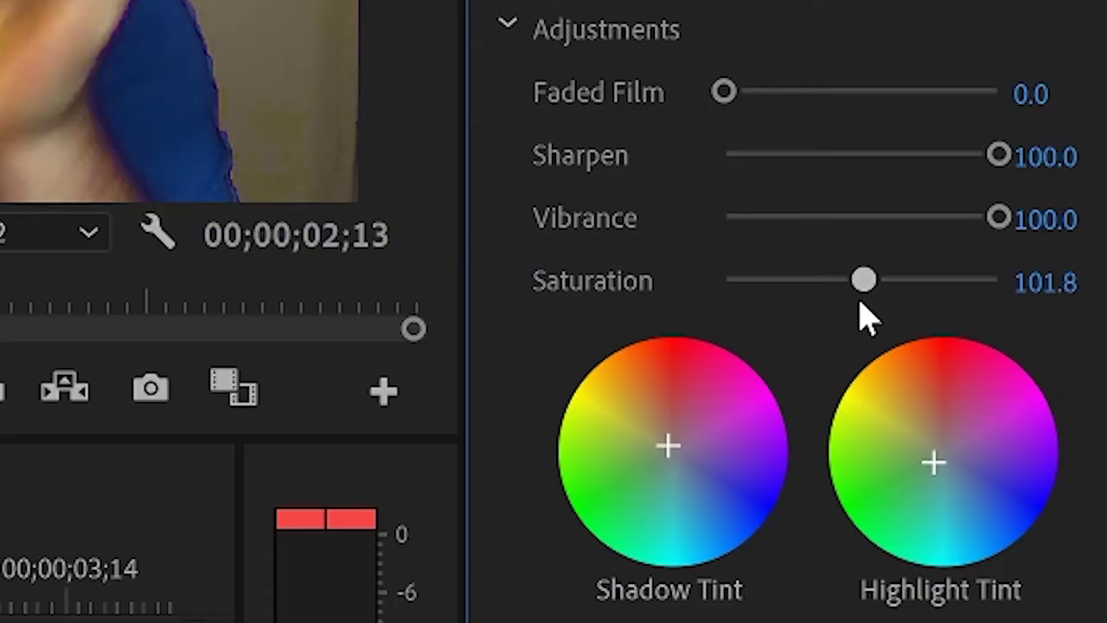
pyautogui.moveTo(860, 303); pyautogui.dragTo(1017, 292)
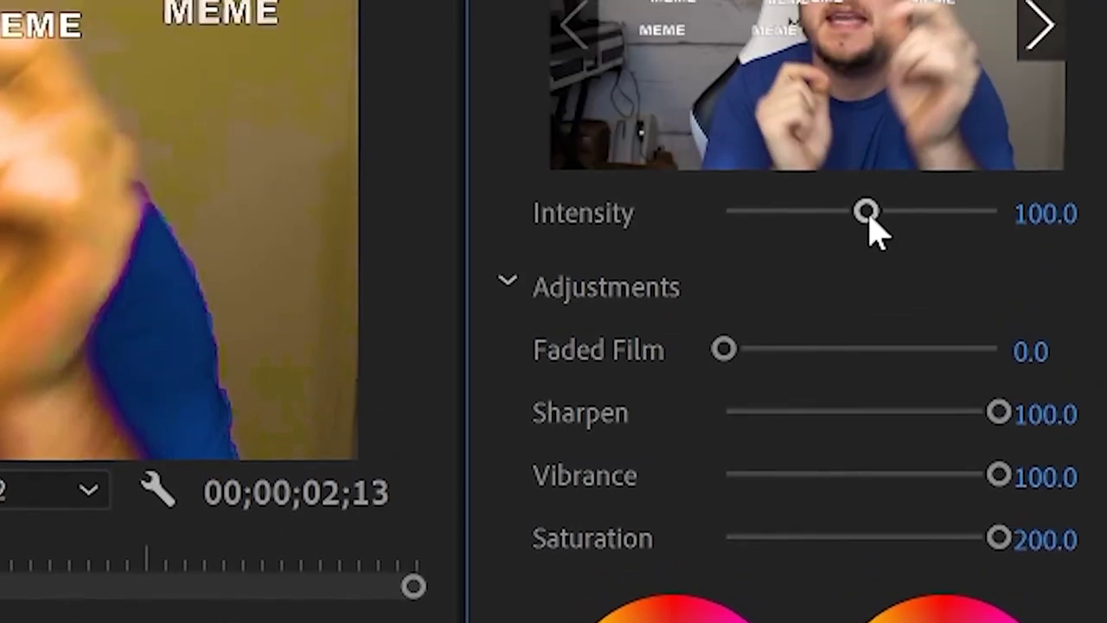
pyautogui.moveTo(865, 66); pyautogui.dragTo(872, 69)
pyautogui.moveTo(871, 279); pyautogui.dragTo(1025, 277)
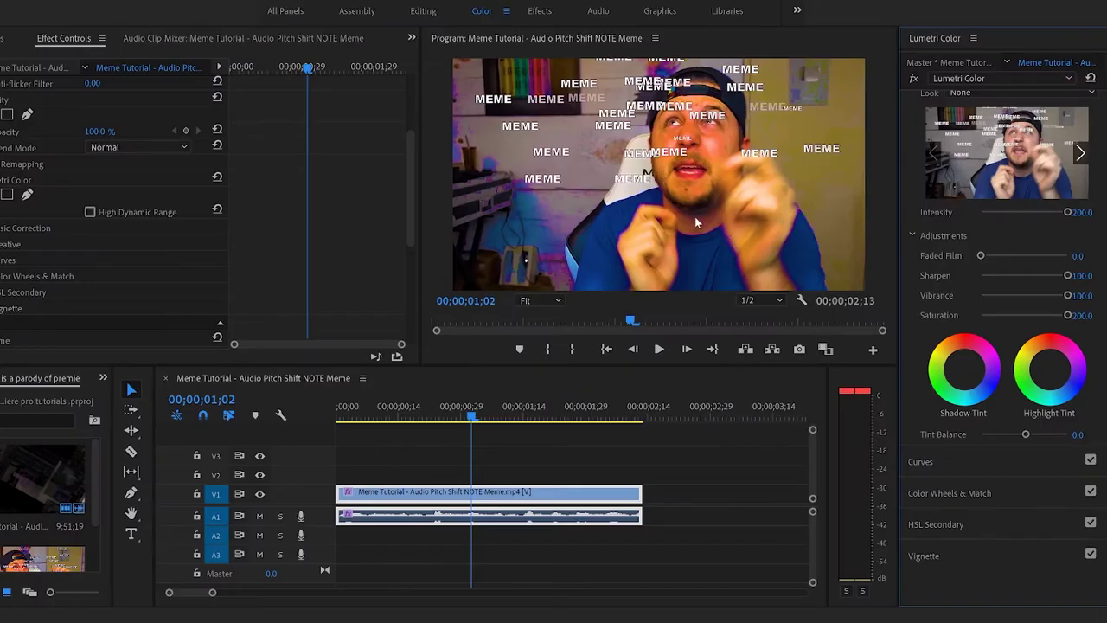
pyautogui.press('`')
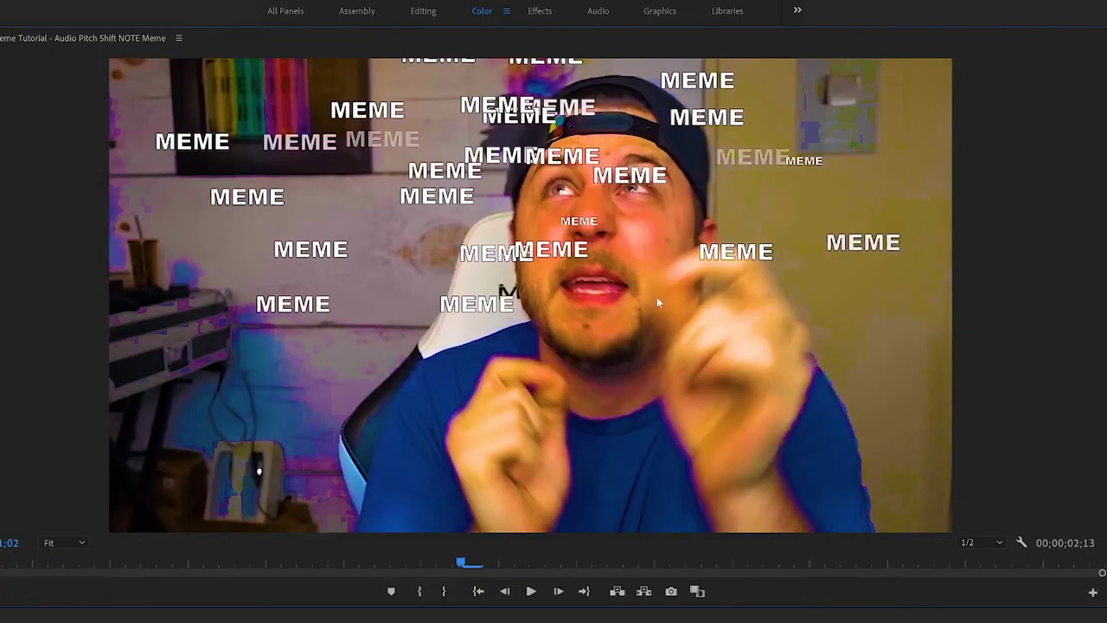
pyautogui.moveTo(465, 563); pyautogui.dragTo(517, 562)
pyautogui.press('`')
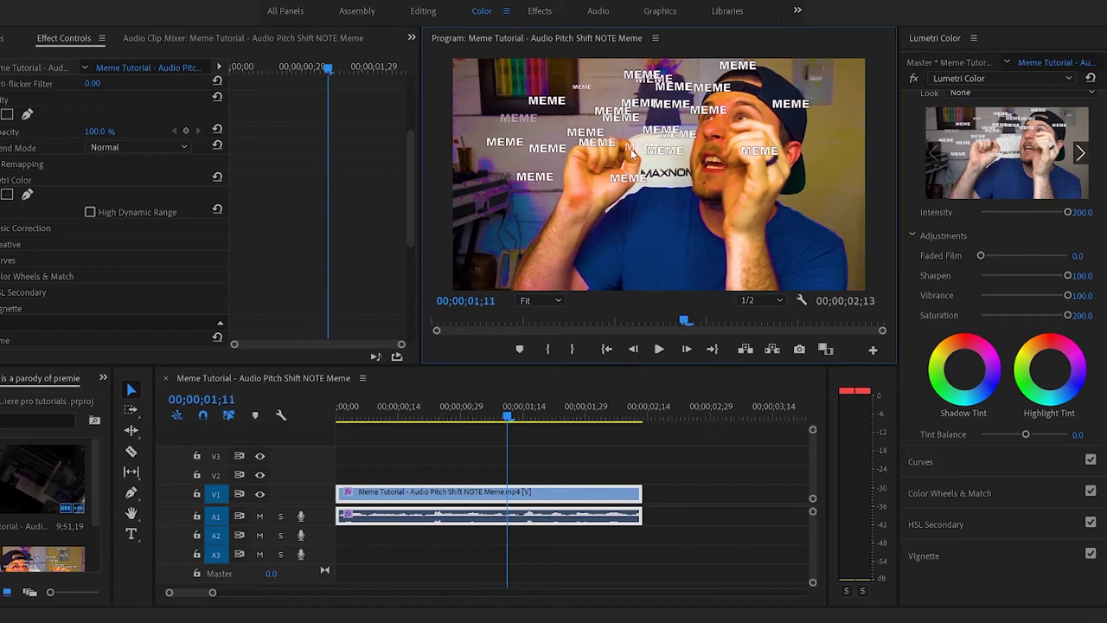
pyautogui.press('`')
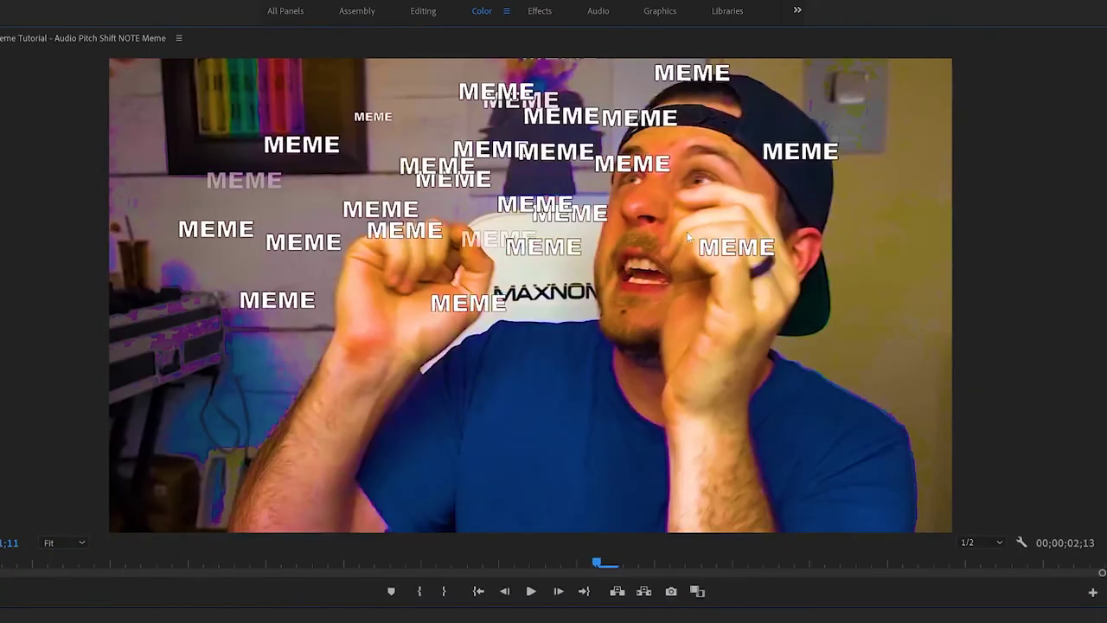
pyautogui.press('`')
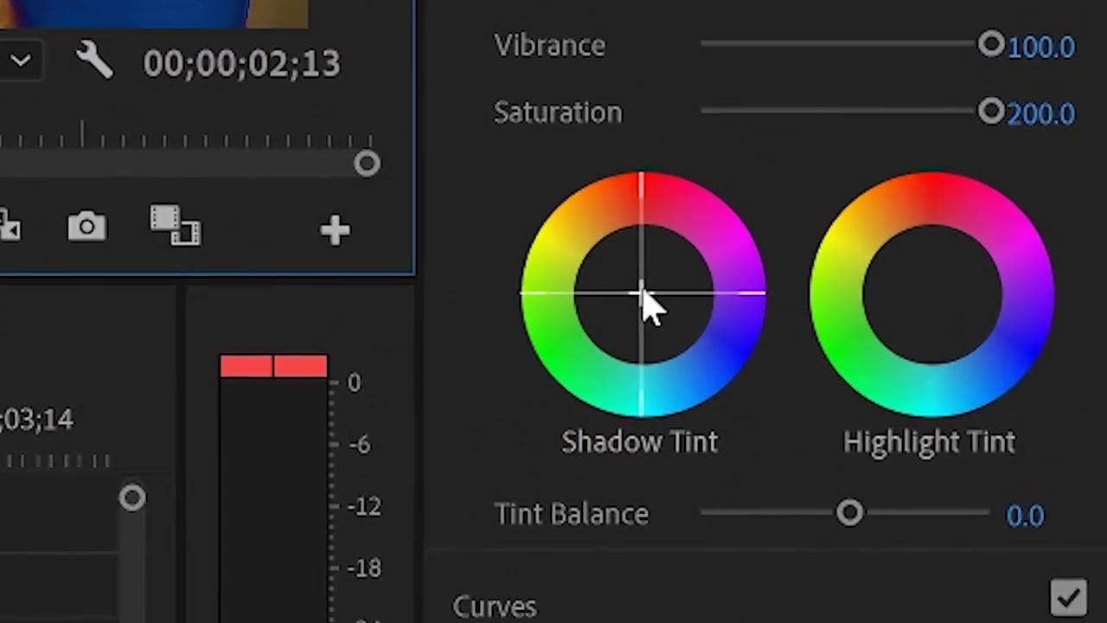
# Step: Drag the Shadow and Highlight Tint wheels toward red and set Tint Balance to 100
pyautogui.click(642, 294)
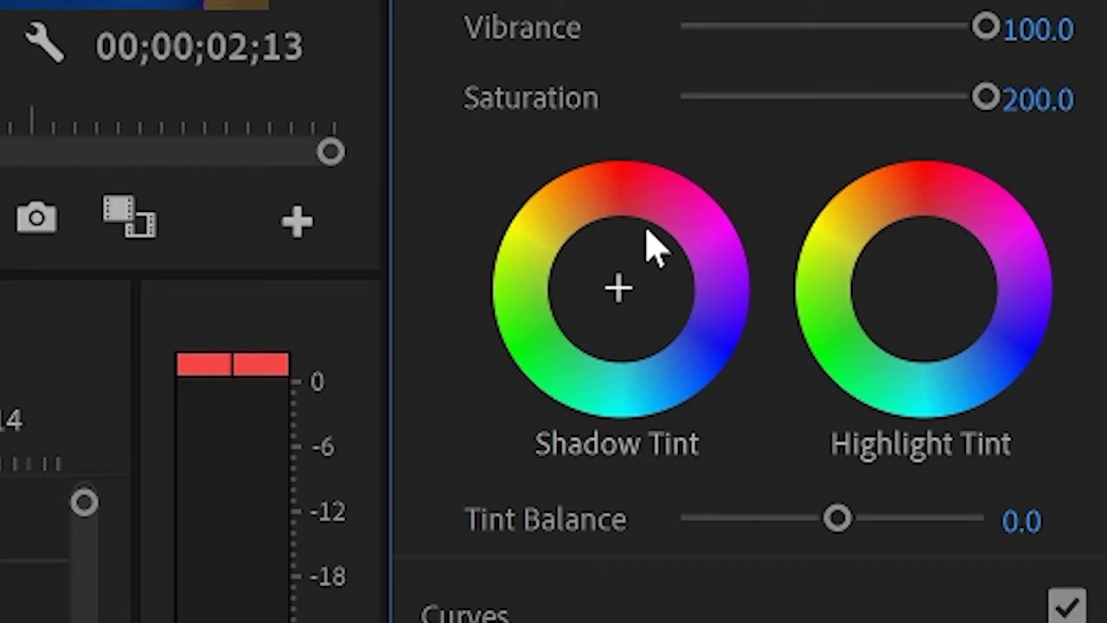
pyautogui.moveTo(655, 207); pyautogui.dragTo(649, 165)
pyautogui.click(922, 290)
pyautogui.moveTo(921, 288); pyautogui.dragTo(878, 247)
pyautogui.moveTo(841, 509); pyautogui.dragTo(918, 517)
pyautogui.moveTo(992, 512); pyautogui.dragTo(1035, 517)
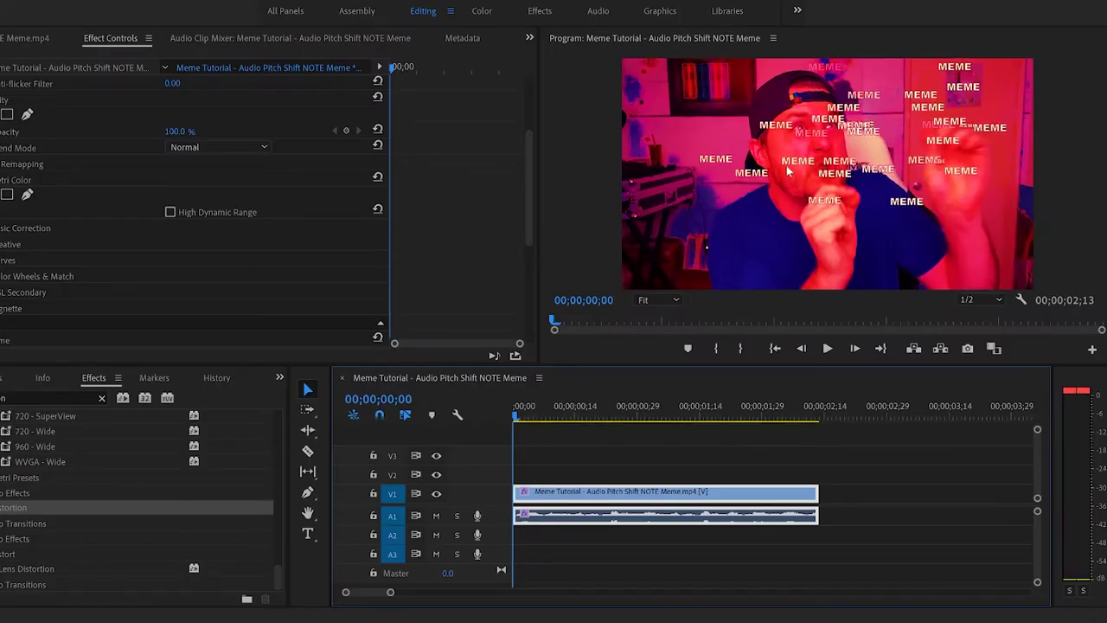
pyautogui.press('`')
pyautogui.press('space')
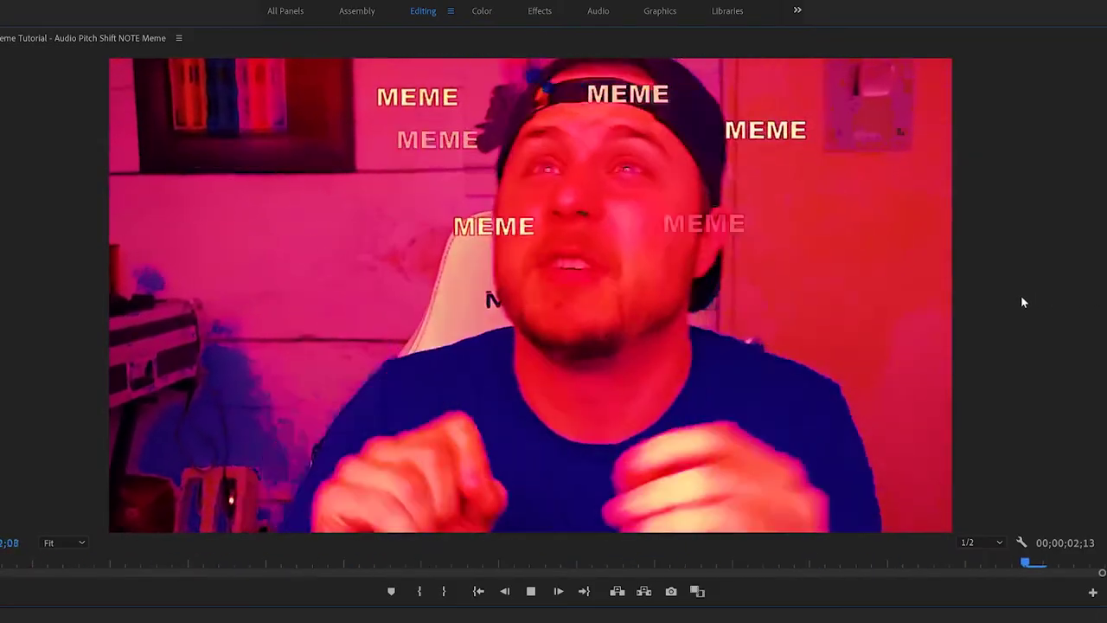
pyautogui.press('`')
pyautogui.click(541, 414)
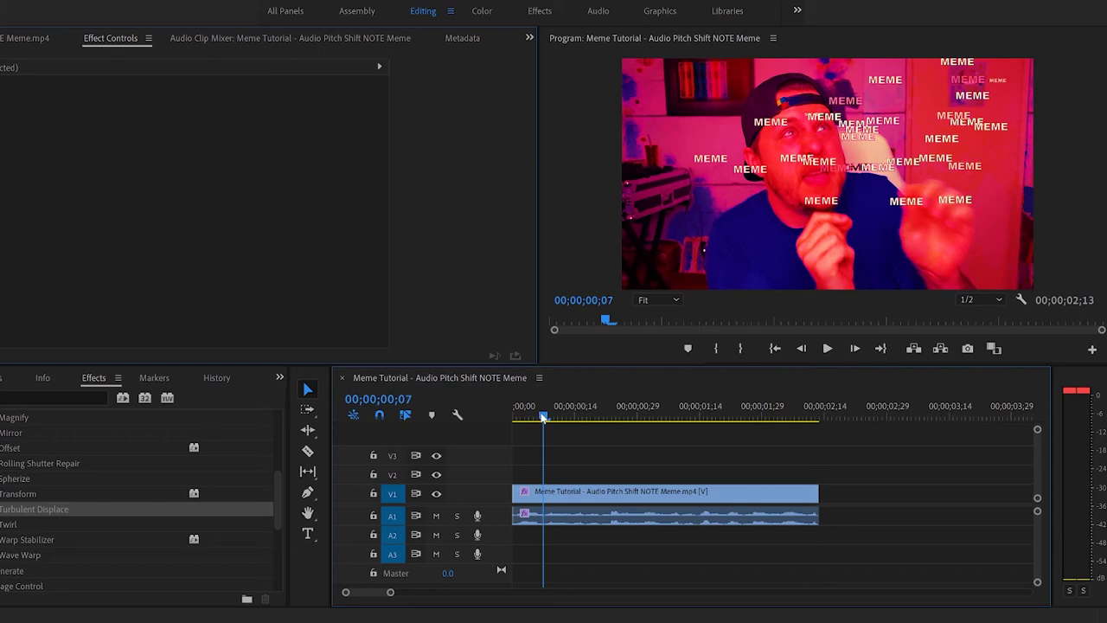
pyautogui.click(688, 486)
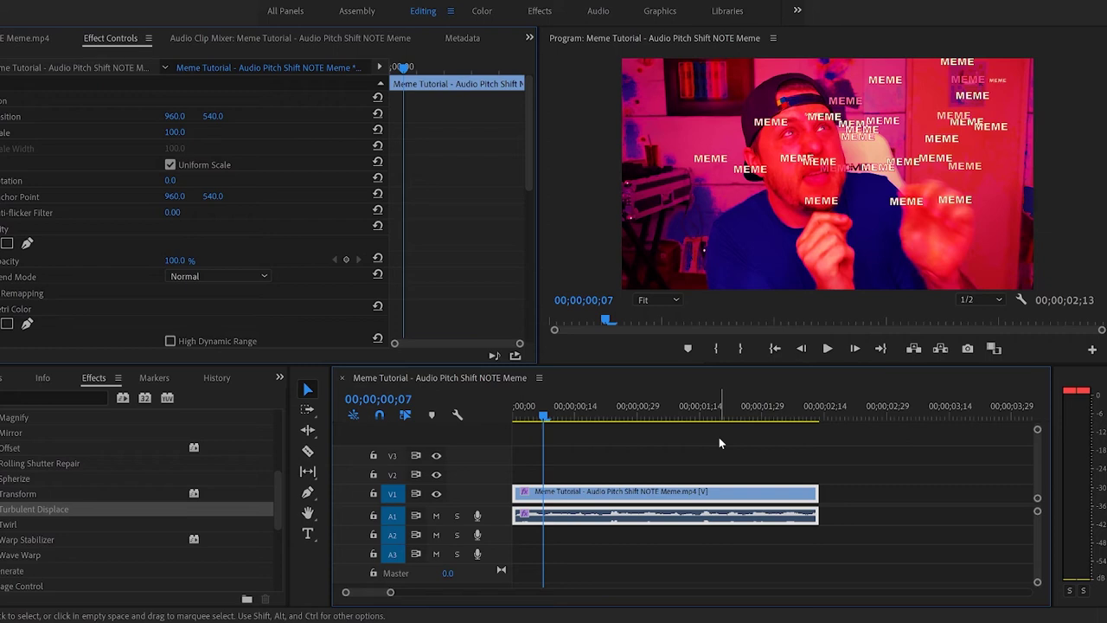
pyautogui.click(566, 418)
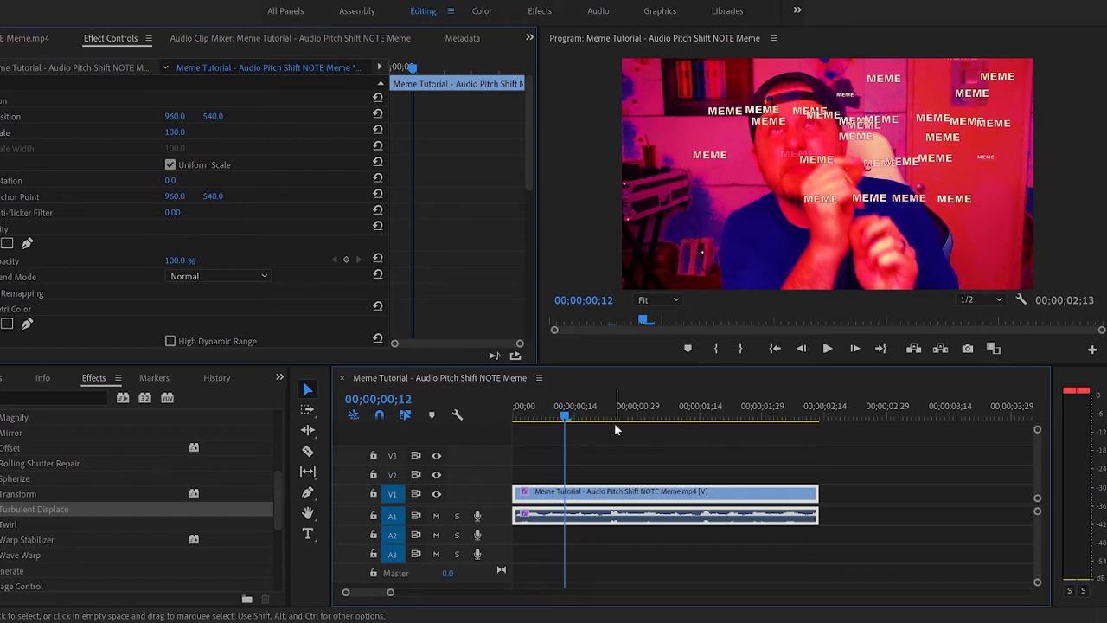
pyautogui.press('space')
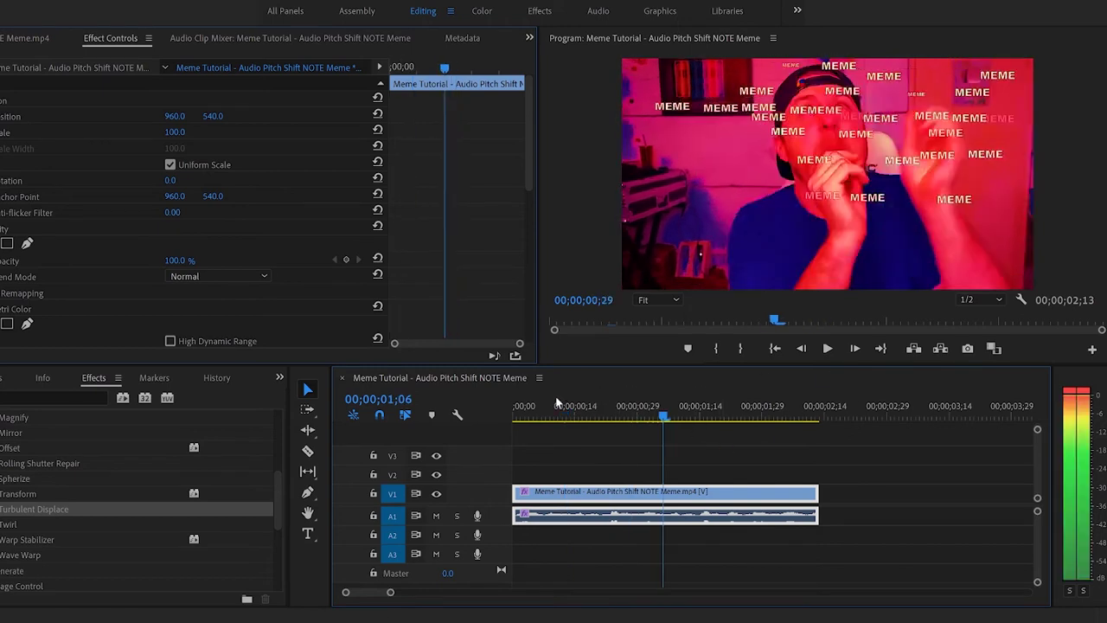
pyautogui.press('space')
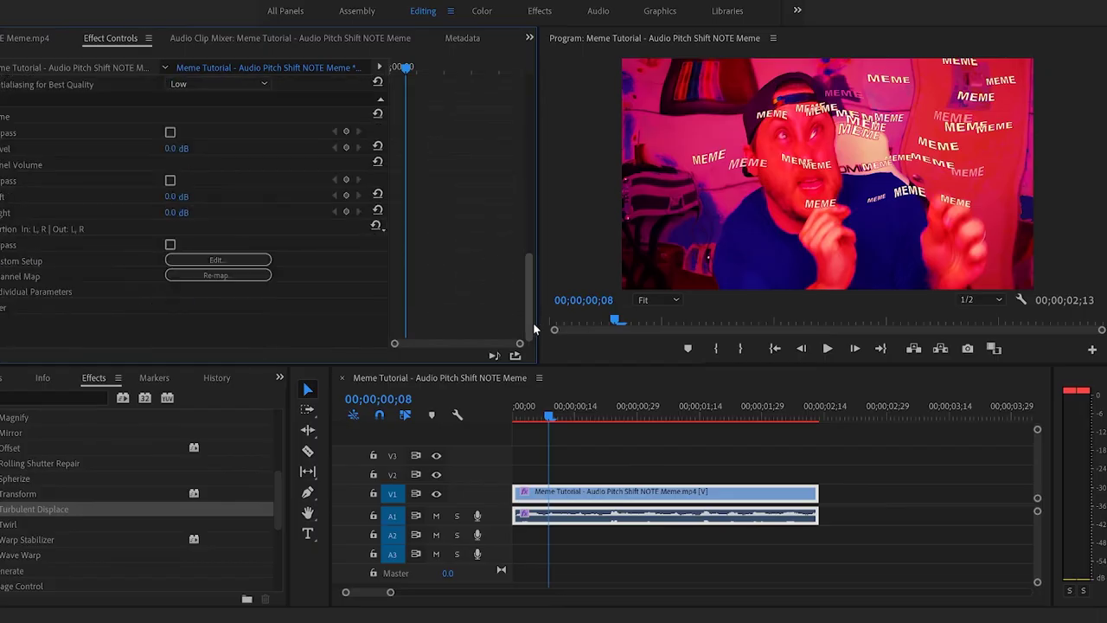
# Step: Set the Turbulent Displace Displacement type to Bulge
pyautogui.moveTo(531, 322); pyautogui.dragTo(537, 231)
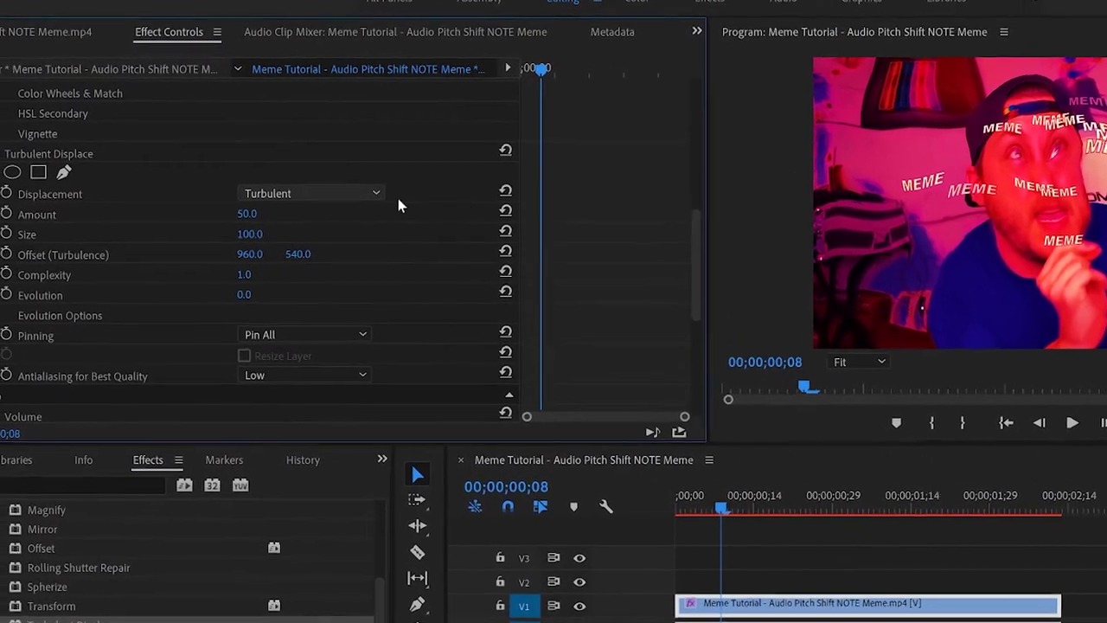
pyautogui.click(452, 235)
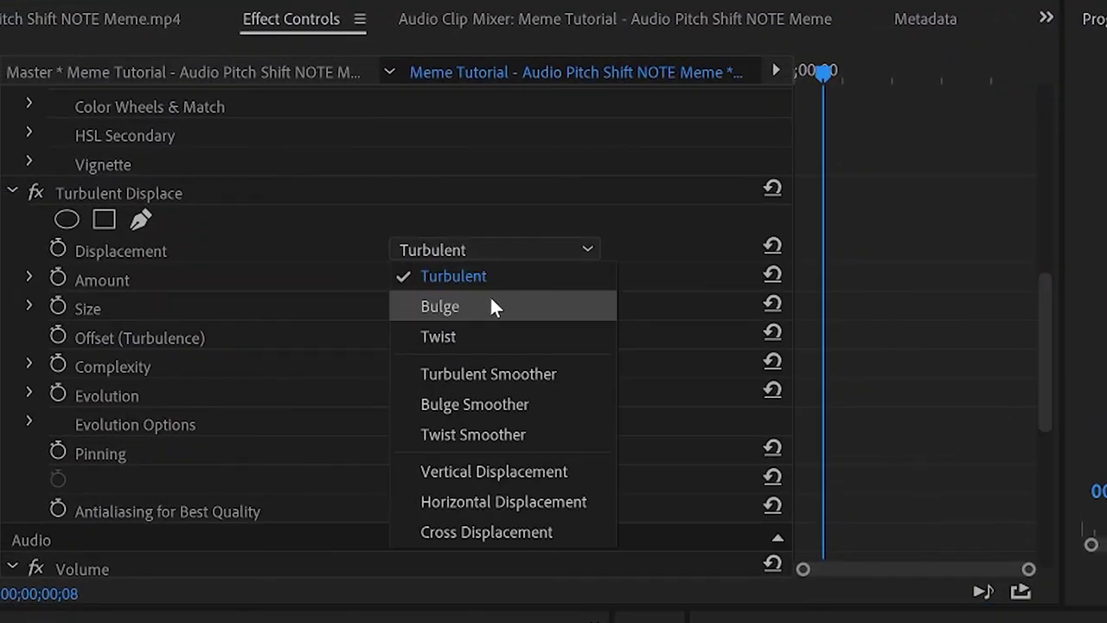
pyautogui.click(492, 303)
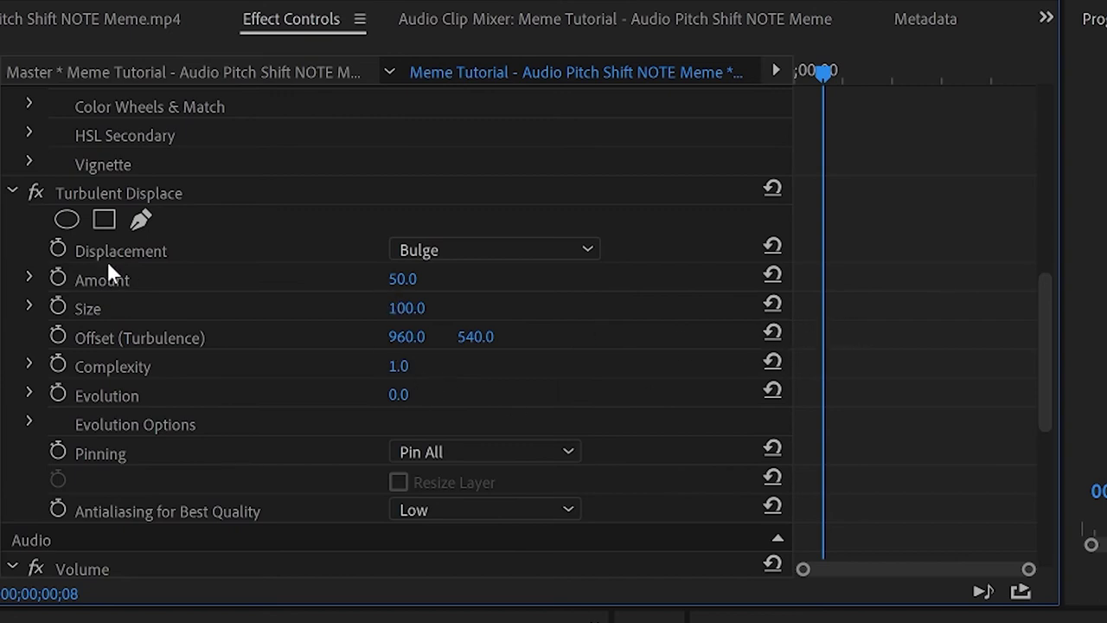
# Step: Keyframe Amount from 50 at the clip start to 100 later, then preview from the start
pyautogui.click(57, 279)
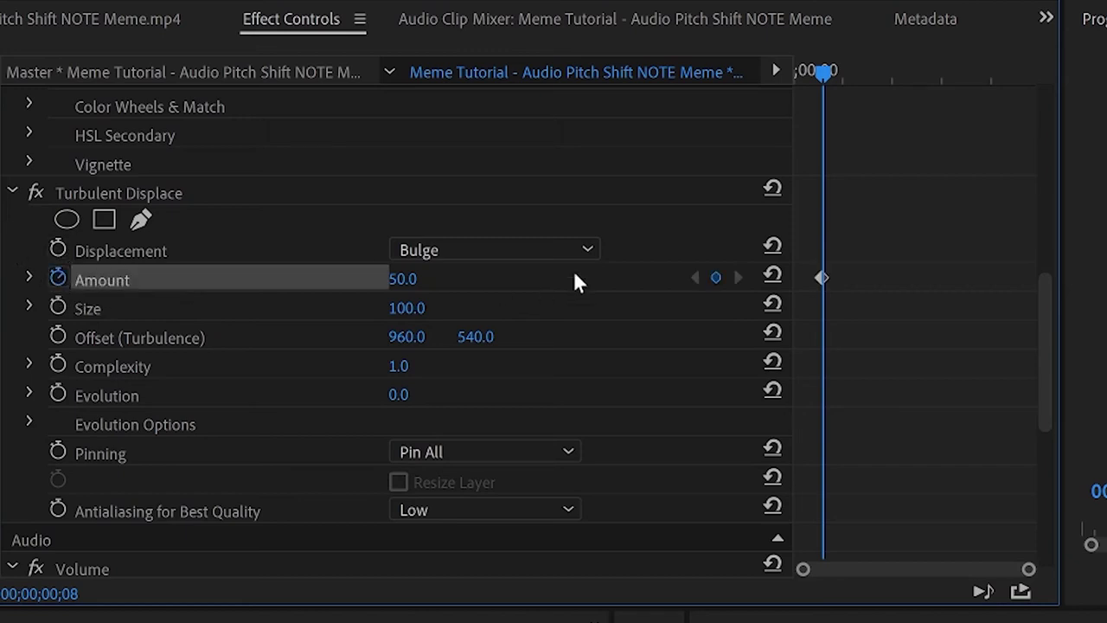
pyautogui.moveTo(821, 279); pyautogui.dragTo(783, 275)
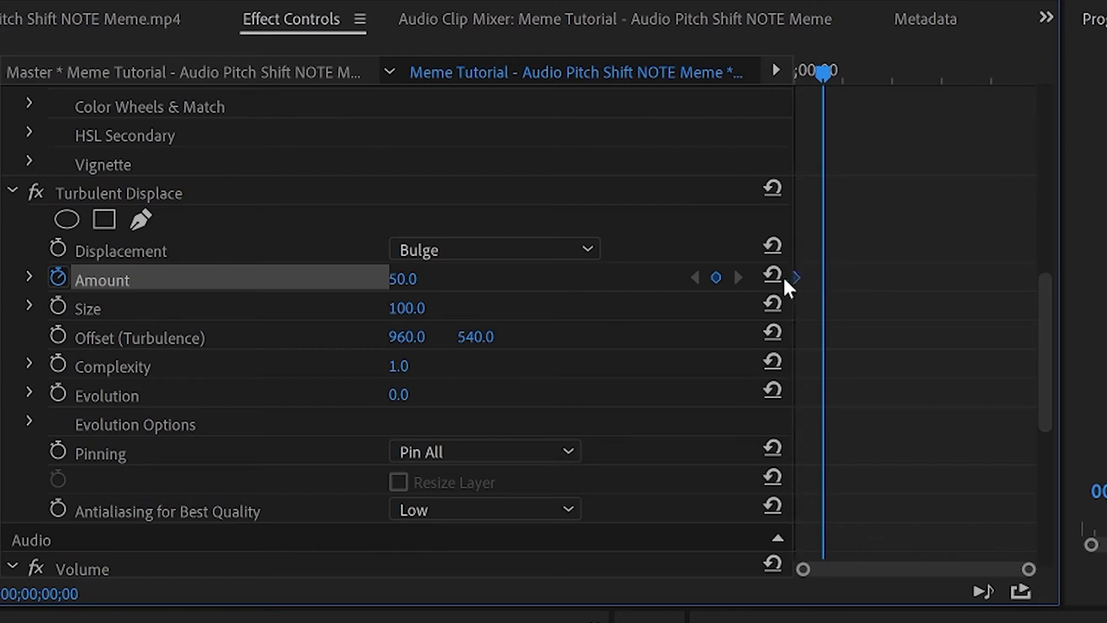
pyautogui.click(718, 275)
pyautogui.click(412, 279)
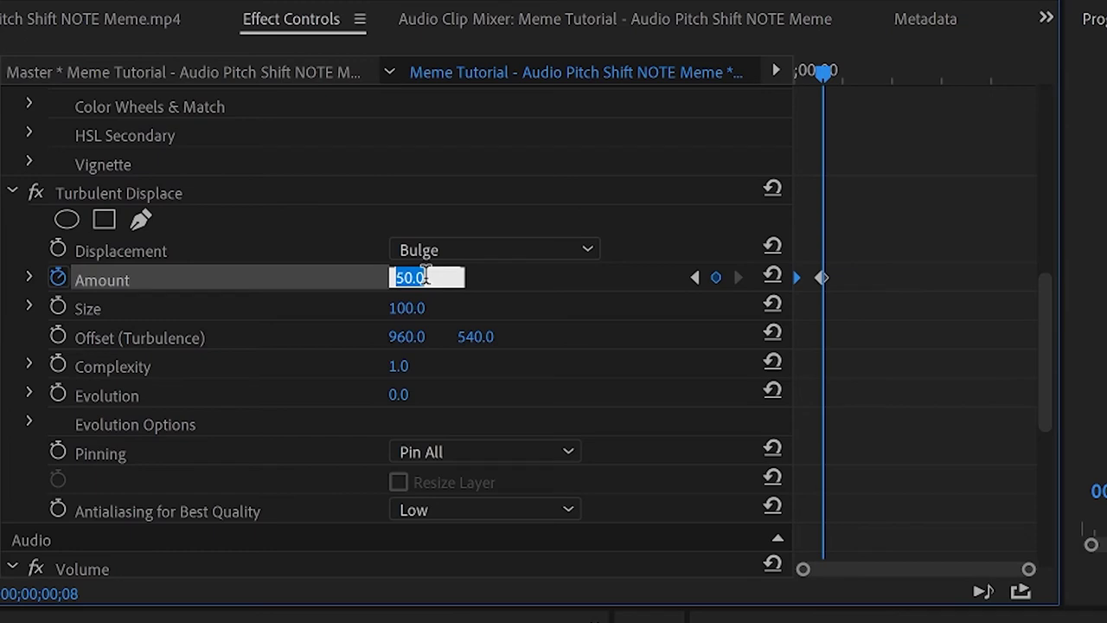
pyautogui.write('100')
pyautogui.press('Return')
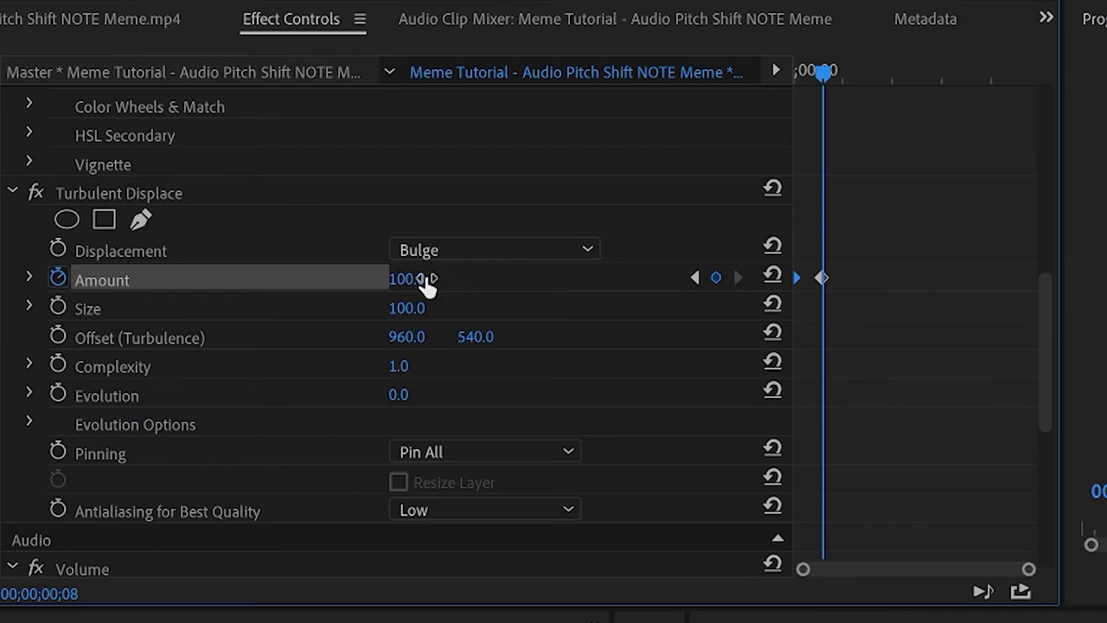
pyautogui.moveTo(818, 278); pyautogui.dragTo(1081, 312)
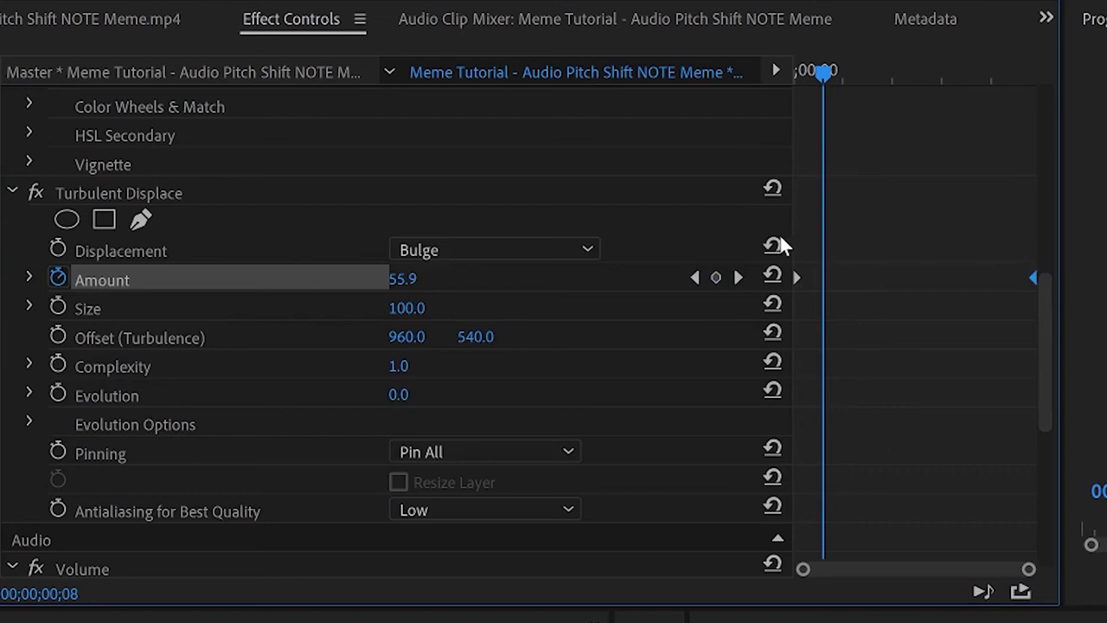
pyautogui.press('Home')
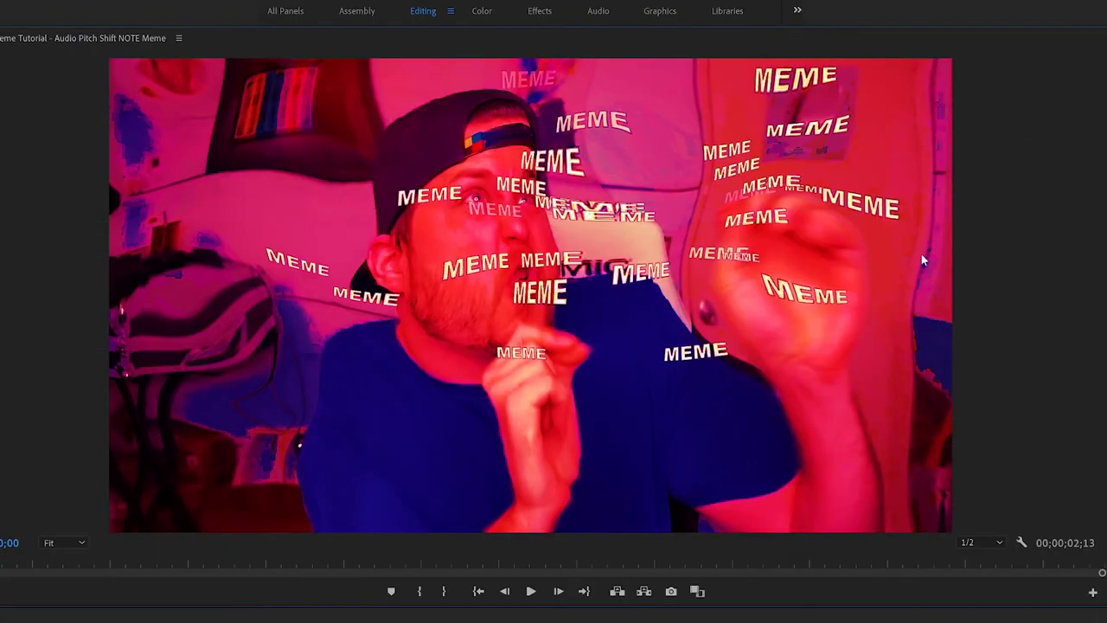
pyautogui.press('space')
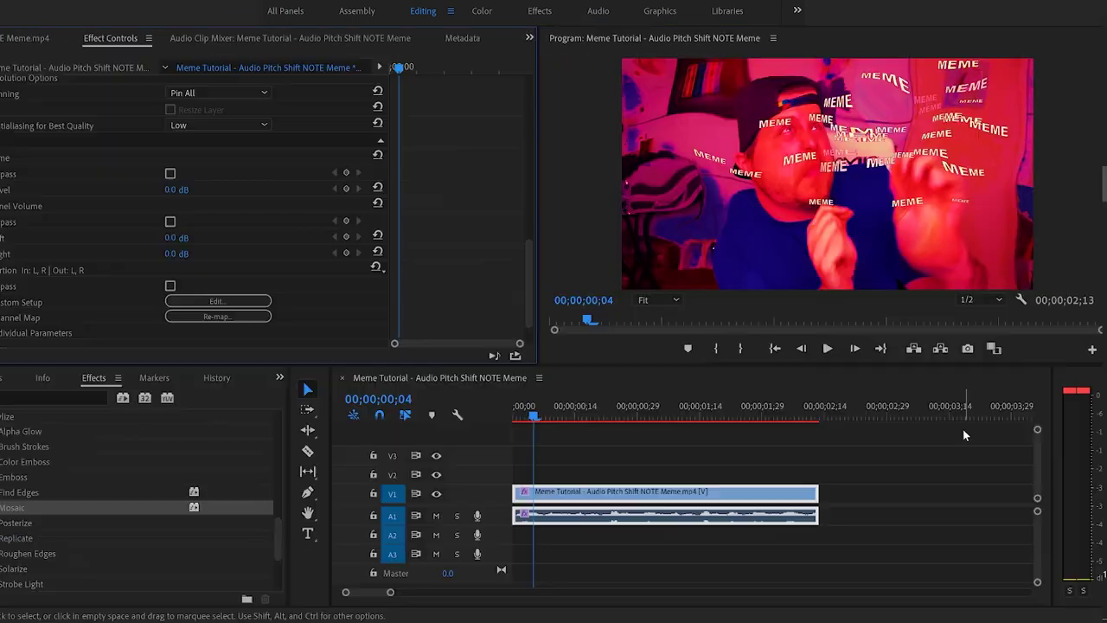
pyautogui.click(961, 430)
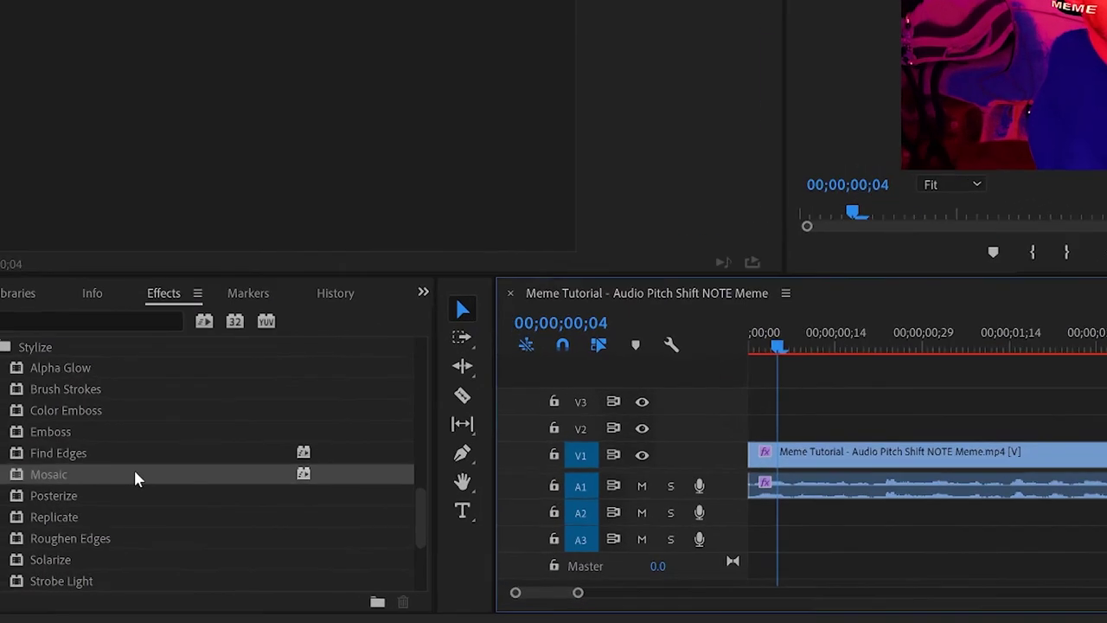
# Step: Apply the Mosaic effect to the V1 clip and locate it in Effect Controls
pyautogui.moveTo(269, 407); pyautogui.dragTo(568, 373)
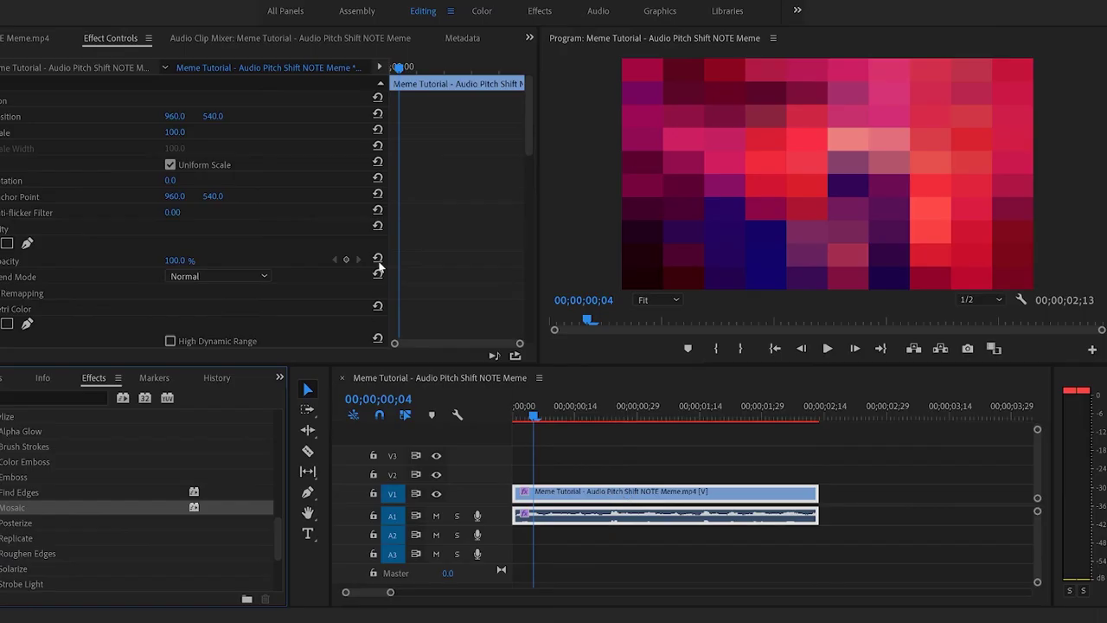
pyautogui.scroll(-3, 419, 208)
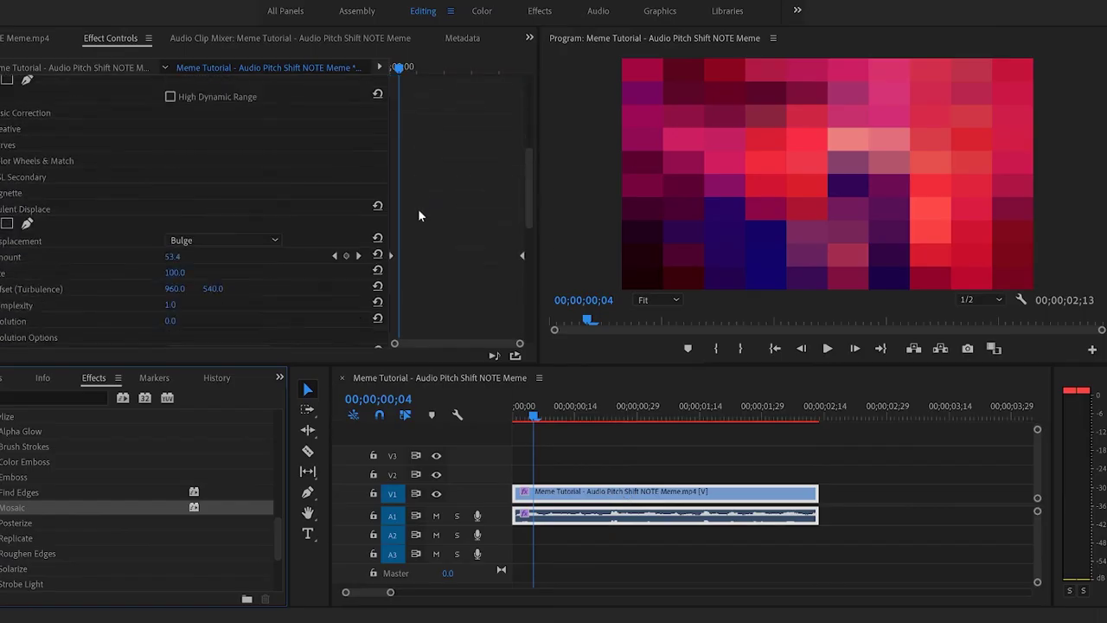
pyautogui.scroll(-10, 418, 215)
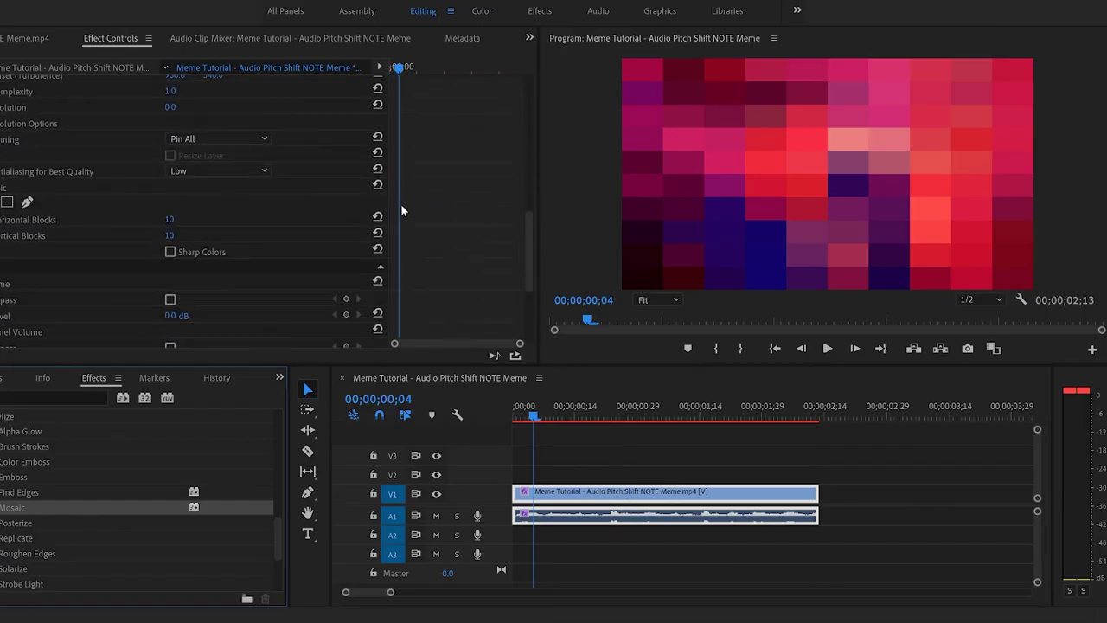
pyautogui.scroll(-3, 405, 194)
pyautogui.scroll(5, 412, 222)
# Step: Set Mosaic Horizontal Blocks and Vertical Blocks to 200 each
pyautogui.click(184, 203)
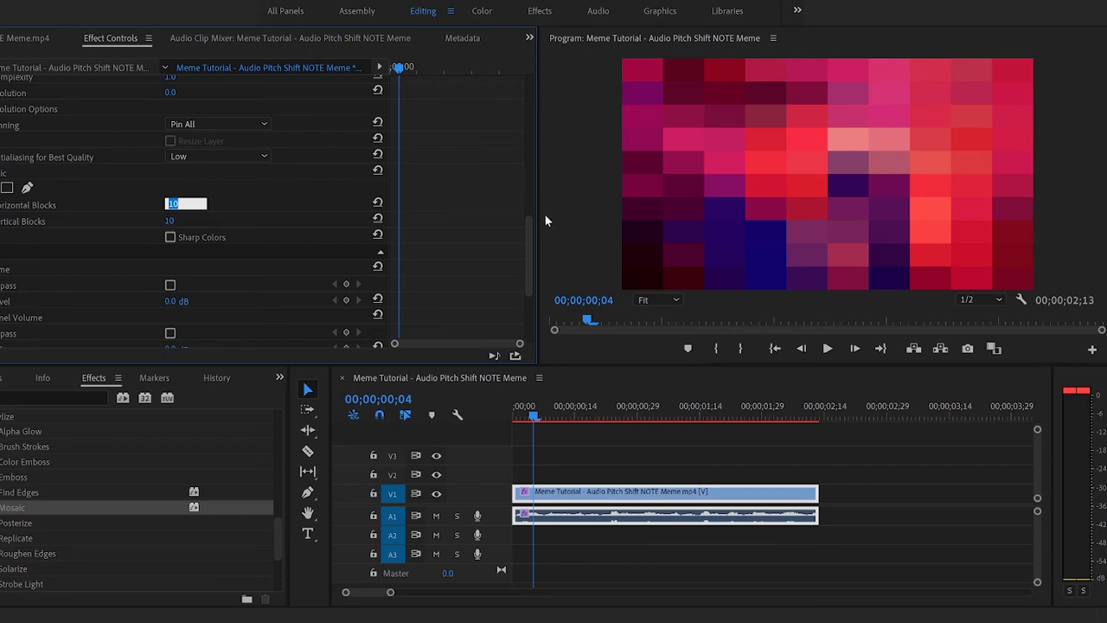
pyautogui.press('Left')
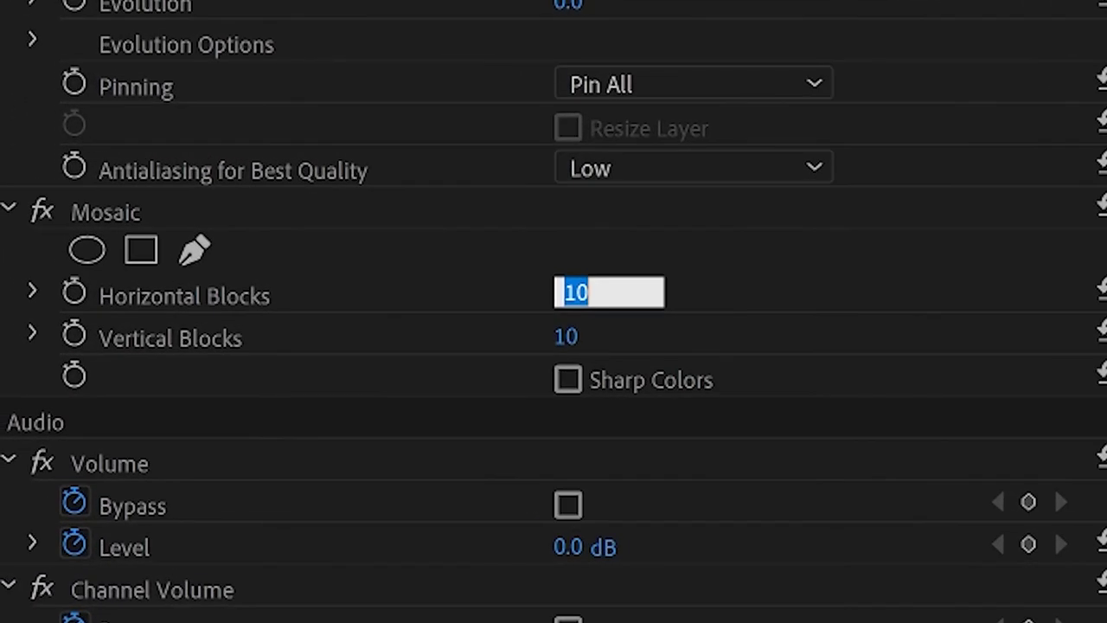
pyautogui.write('200')
pyautogui.press('Return')
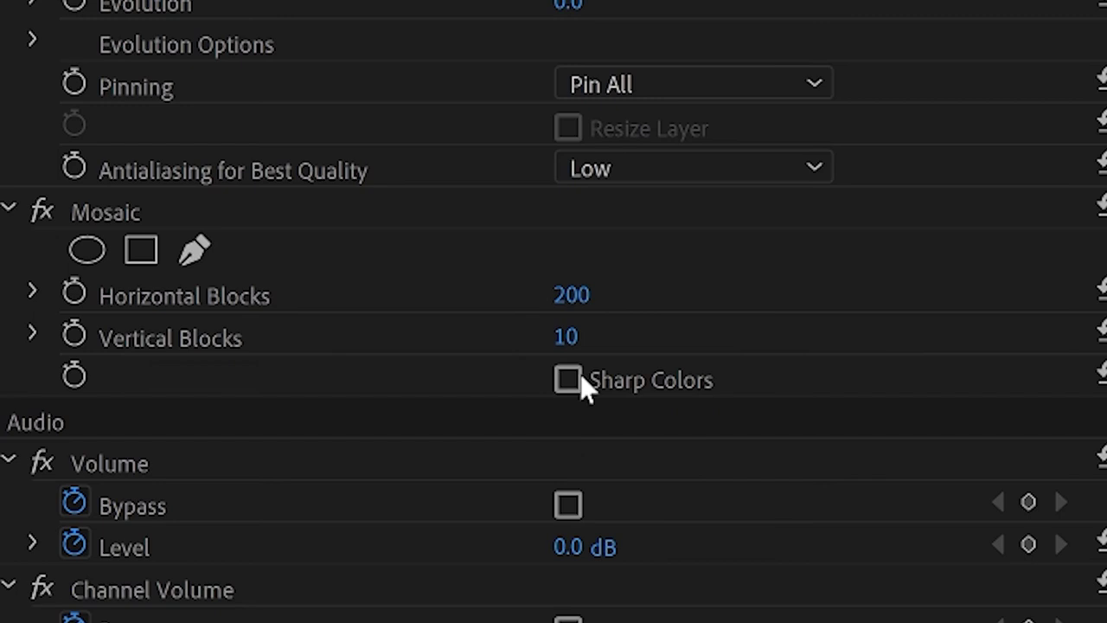
pyautogui.click(608, 321)
pyautogui.write('200')
pyautogui.press('Return')
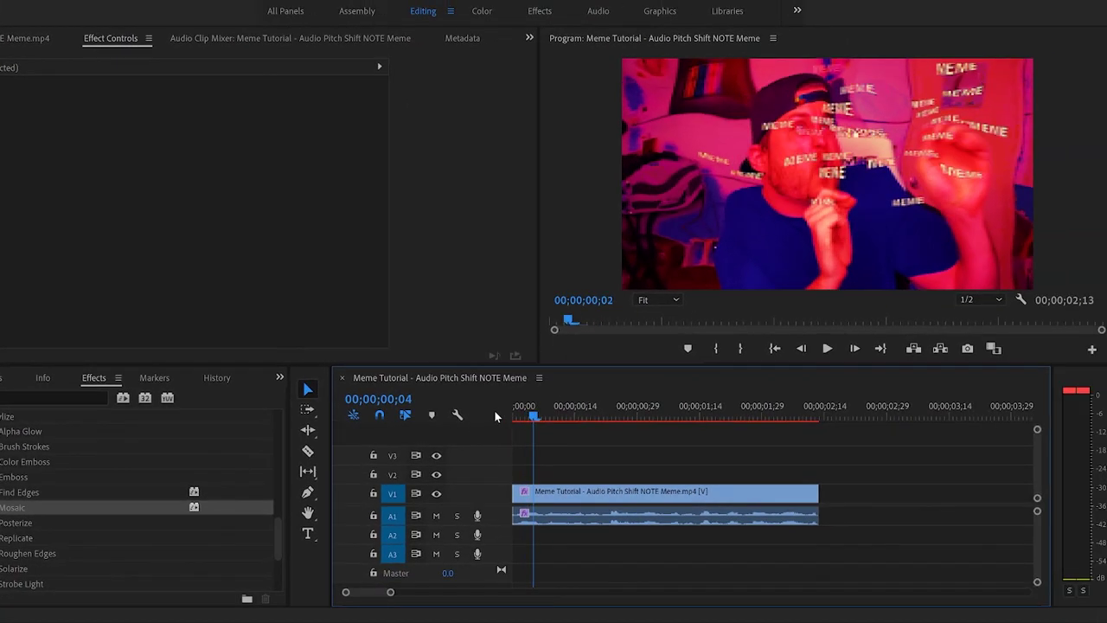
# Step: Preview the pixelated clip full screen from the start, ending at 00;00;00;28
pyautogui.press('Home')
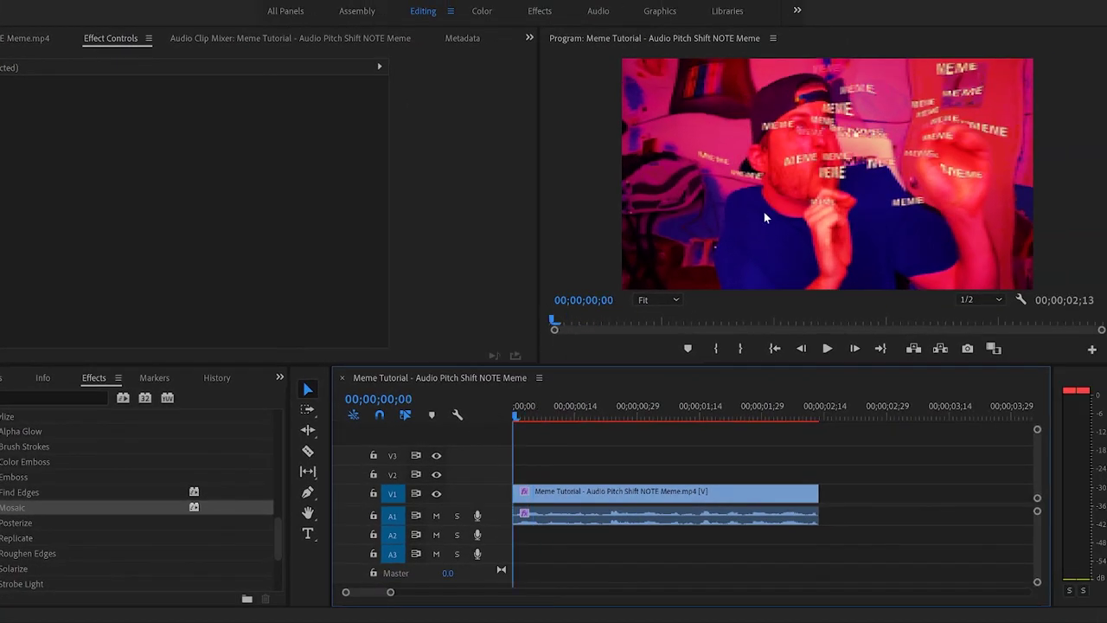
pyautogui.press('`')
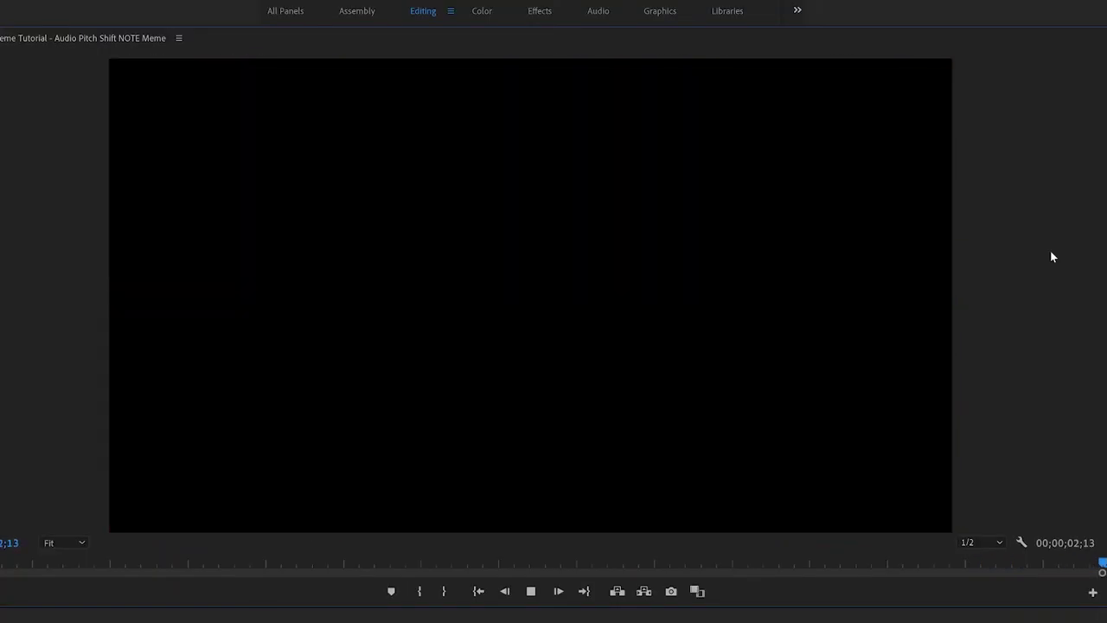
pyautogui.press('`')
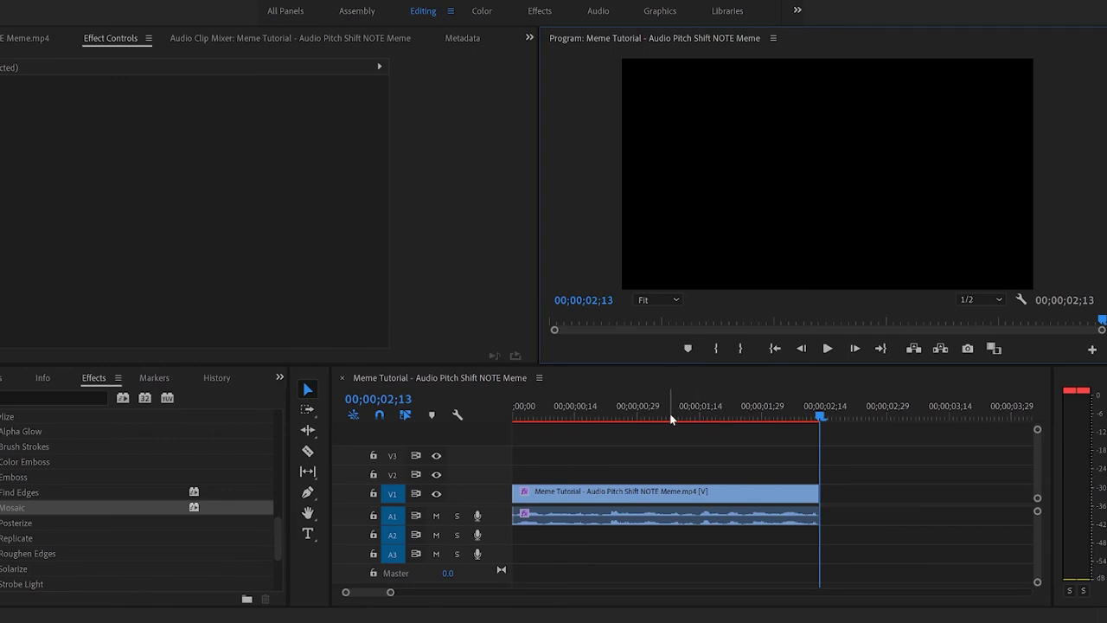
pyautogui.click(633, 413)
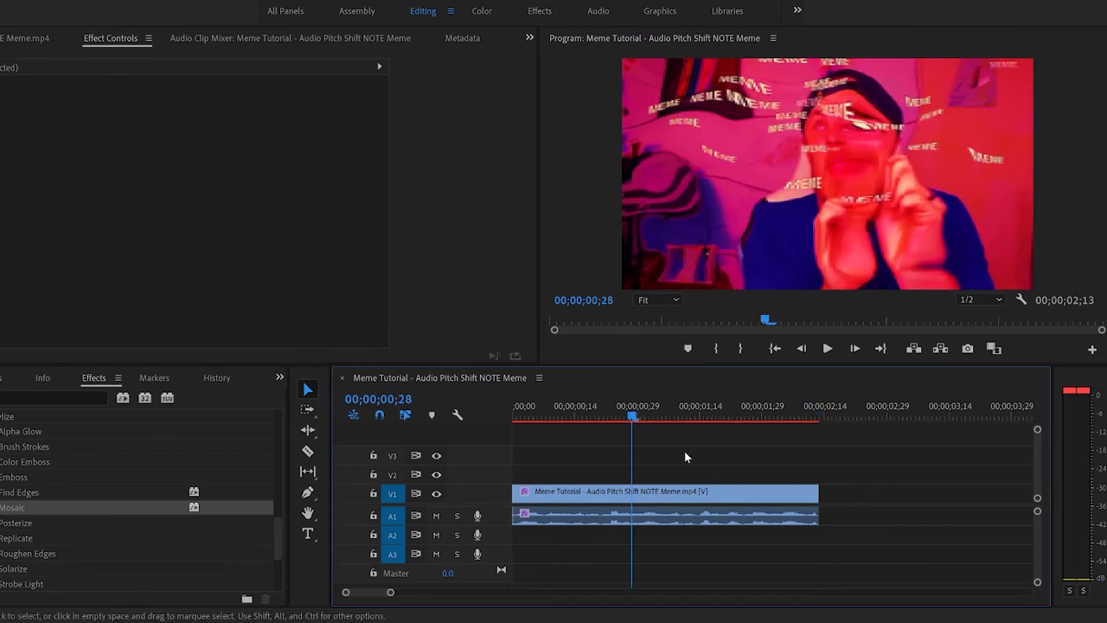
# Step: Open Export Media settings with H.264 format and the Match Source - High bitrate preset
pyautogui.hotkey('alt', 'f')
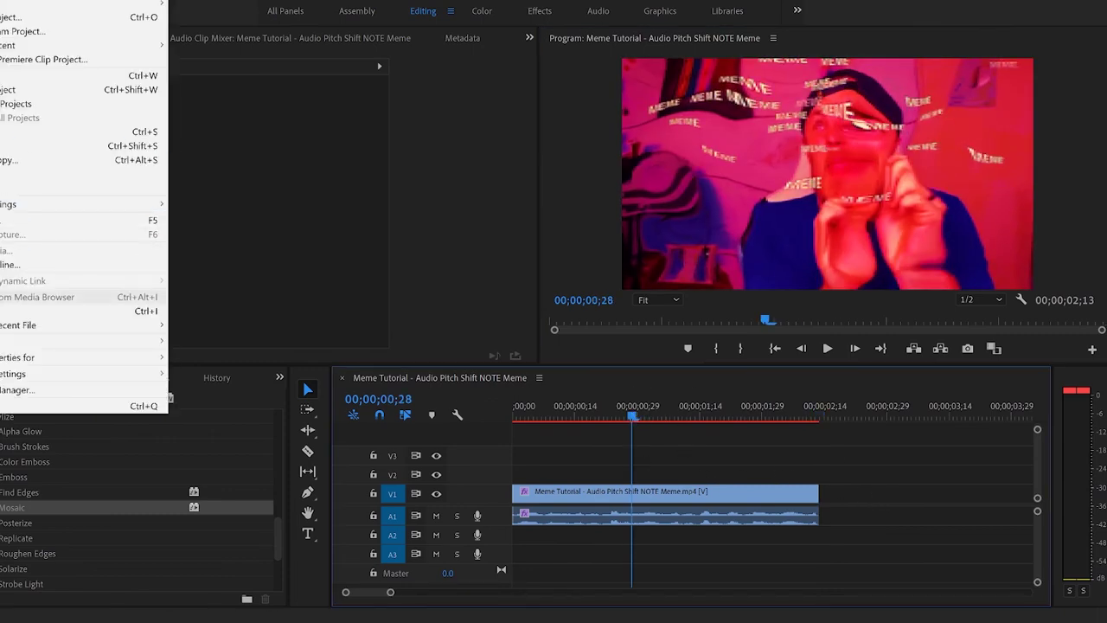
pyautogui.click(338, 170)
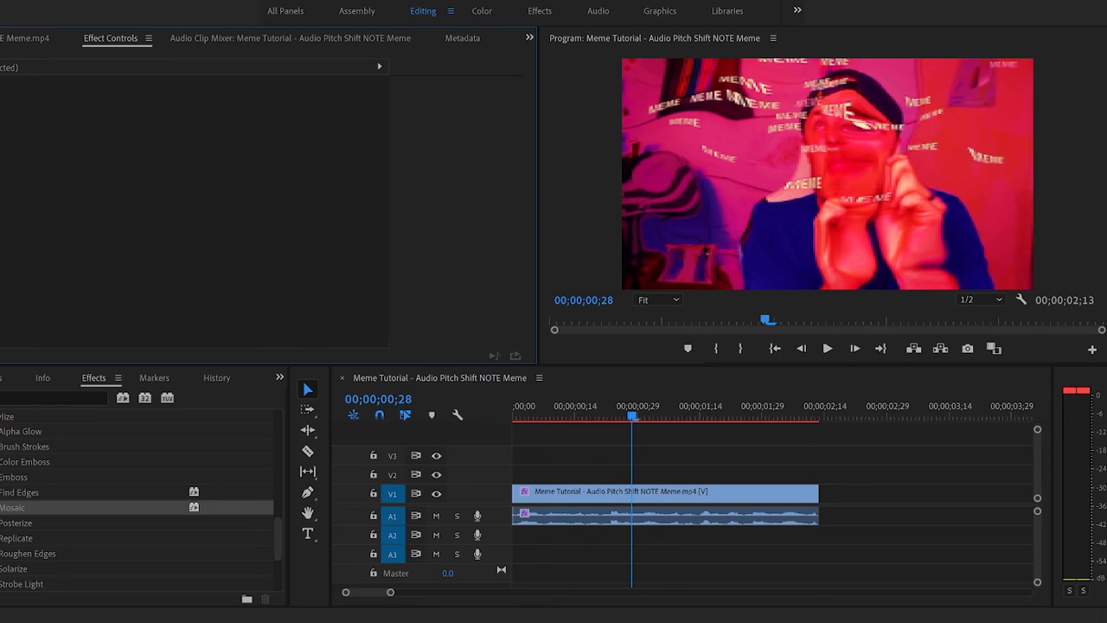
pyautogui.hotkey('alt', 'f')
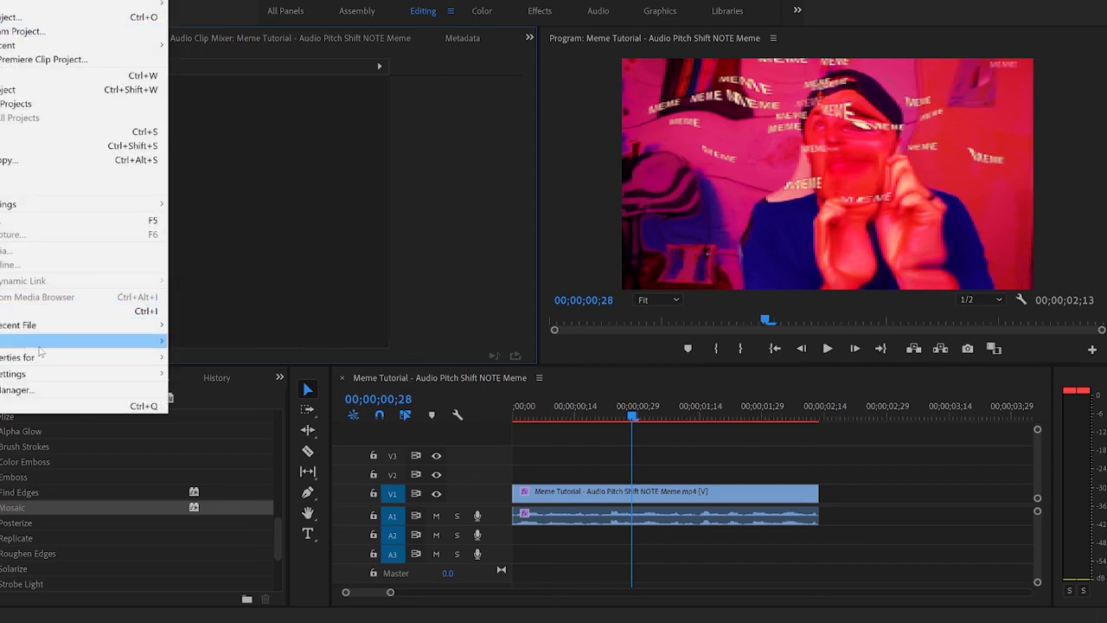
pyautogui.moveTo(39, 346)
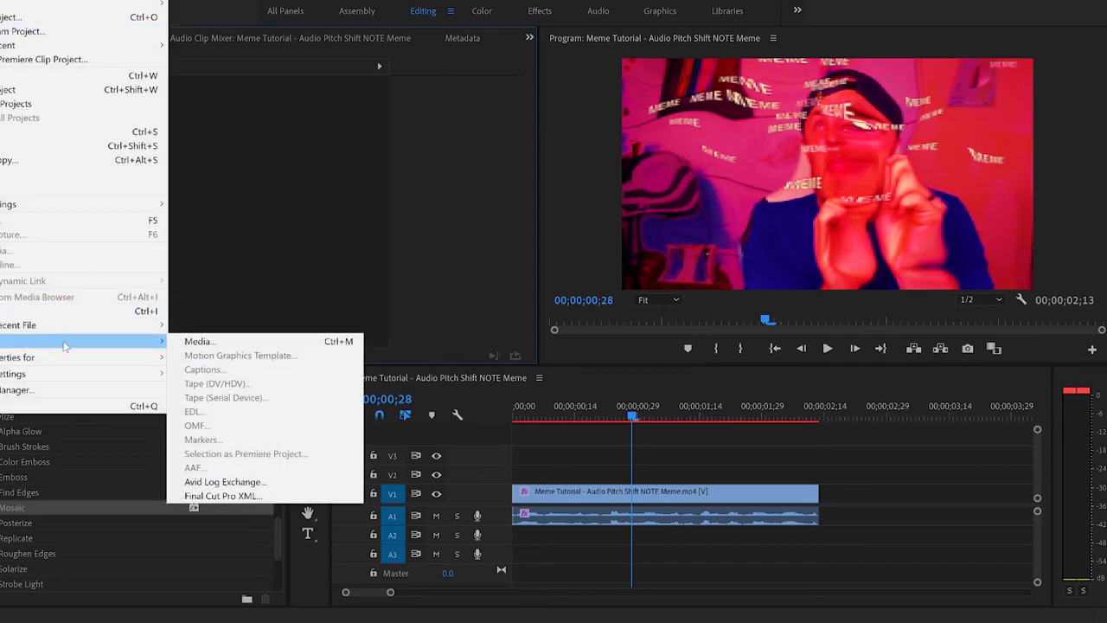
pyautogui.click(268, 342)
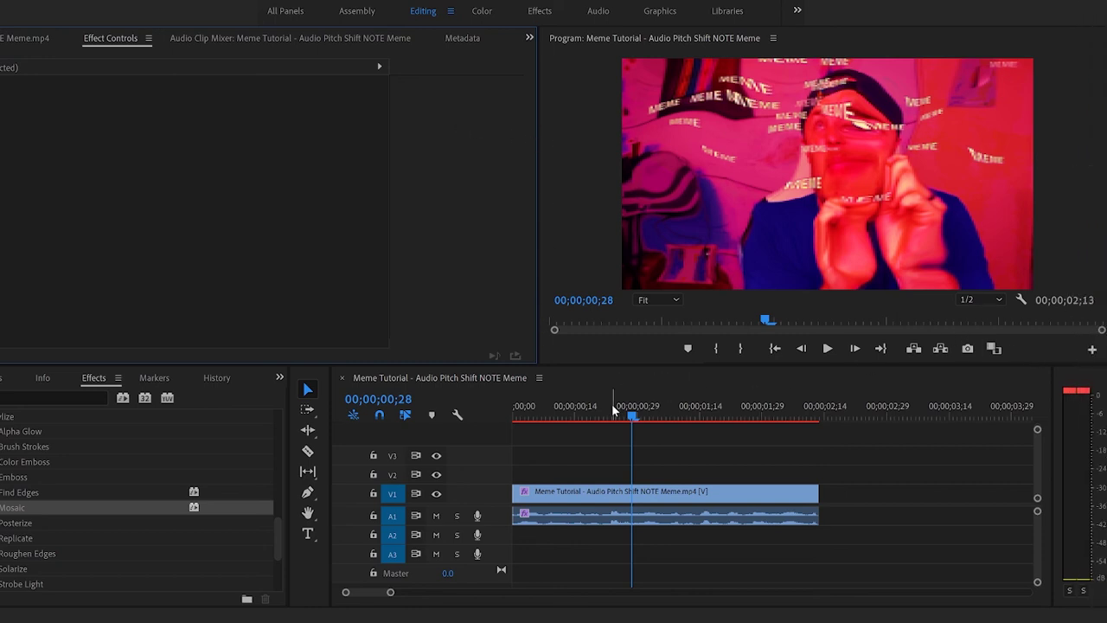
# Step: Choose the exported file's save location through the Output Name
pyautogui.click(608, 348)
pyautogui.hotkey('alt', 'f')
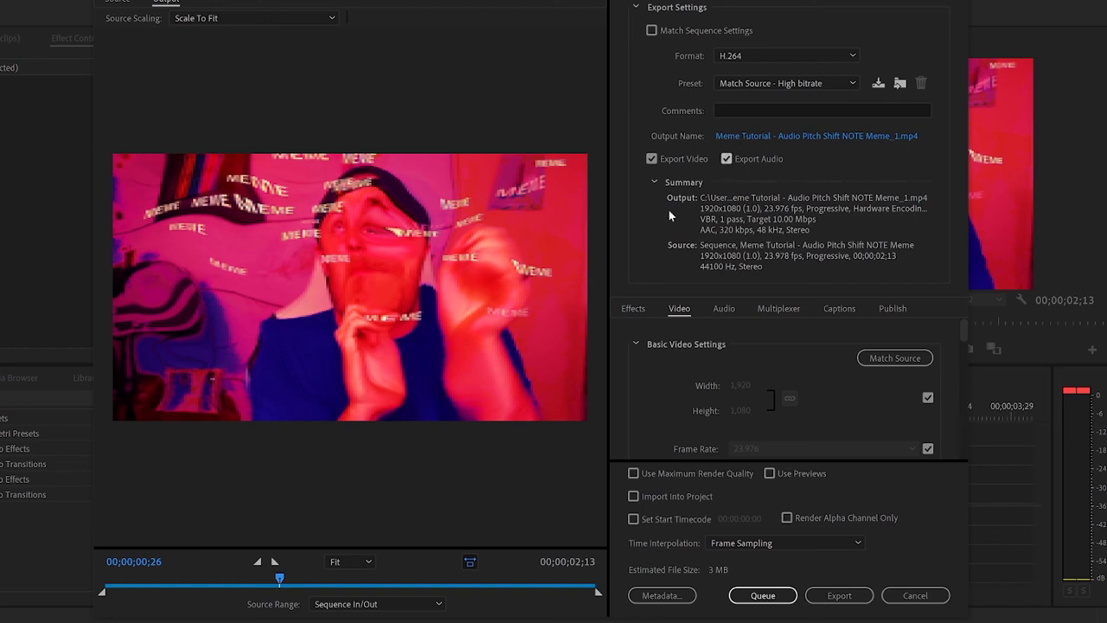
pyautogui.click(741, 135)
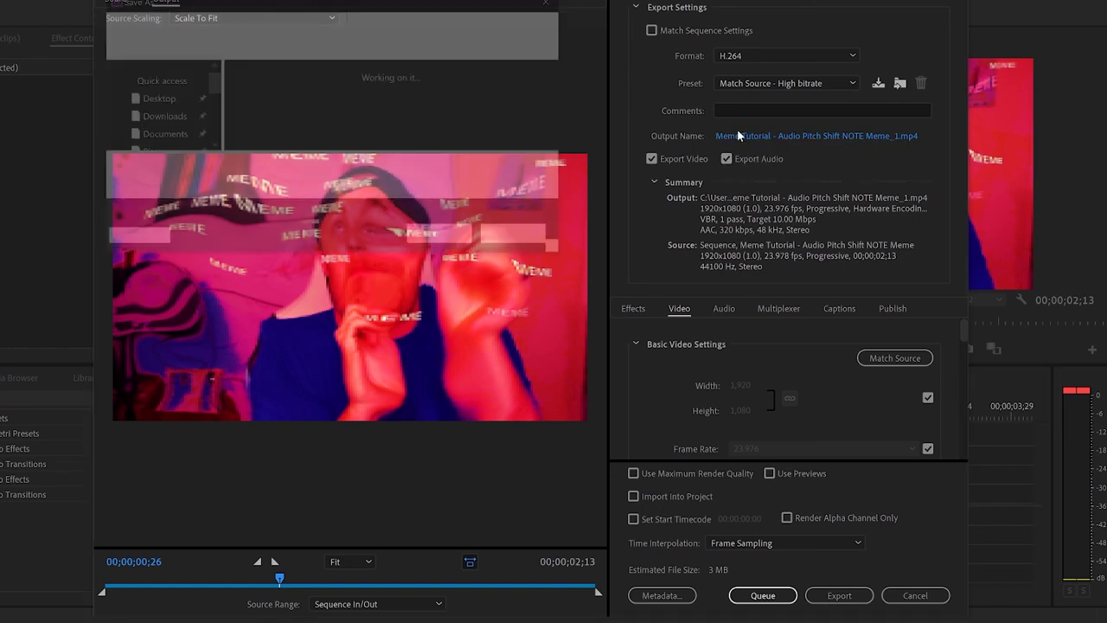